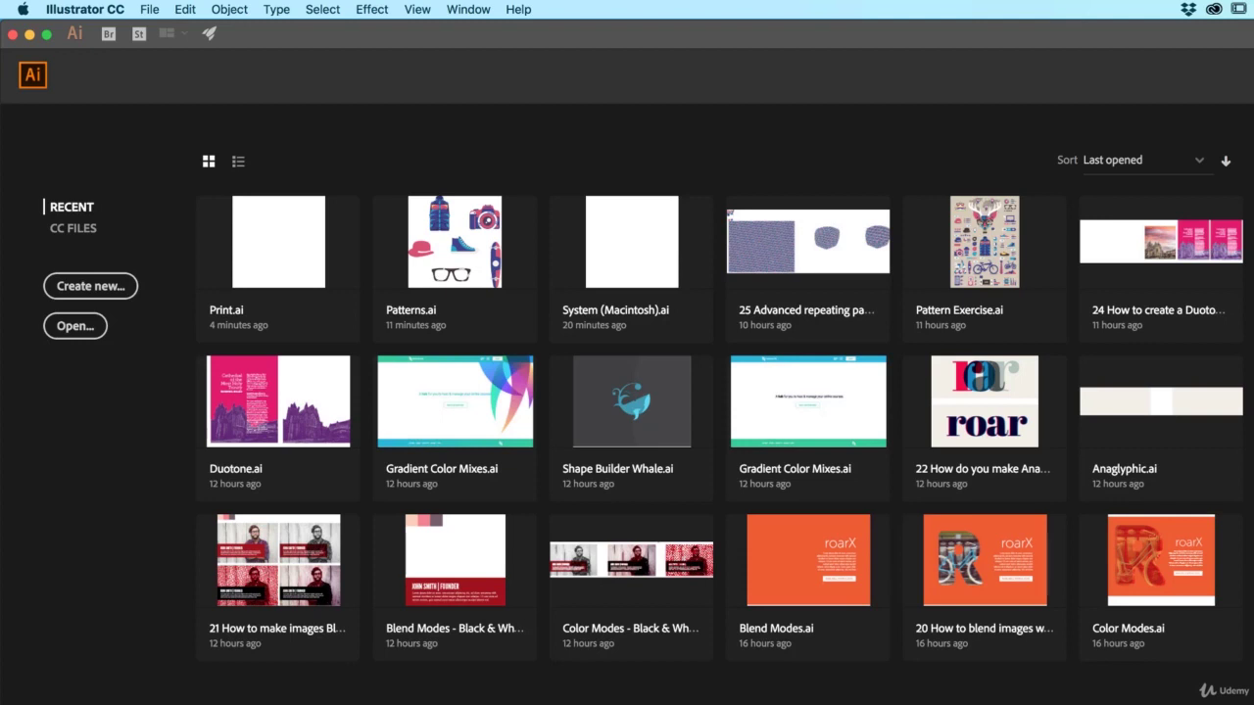
# Check Illustrator's version information from the application menu, then dismiss it.
pyautogui.click(86, 8)
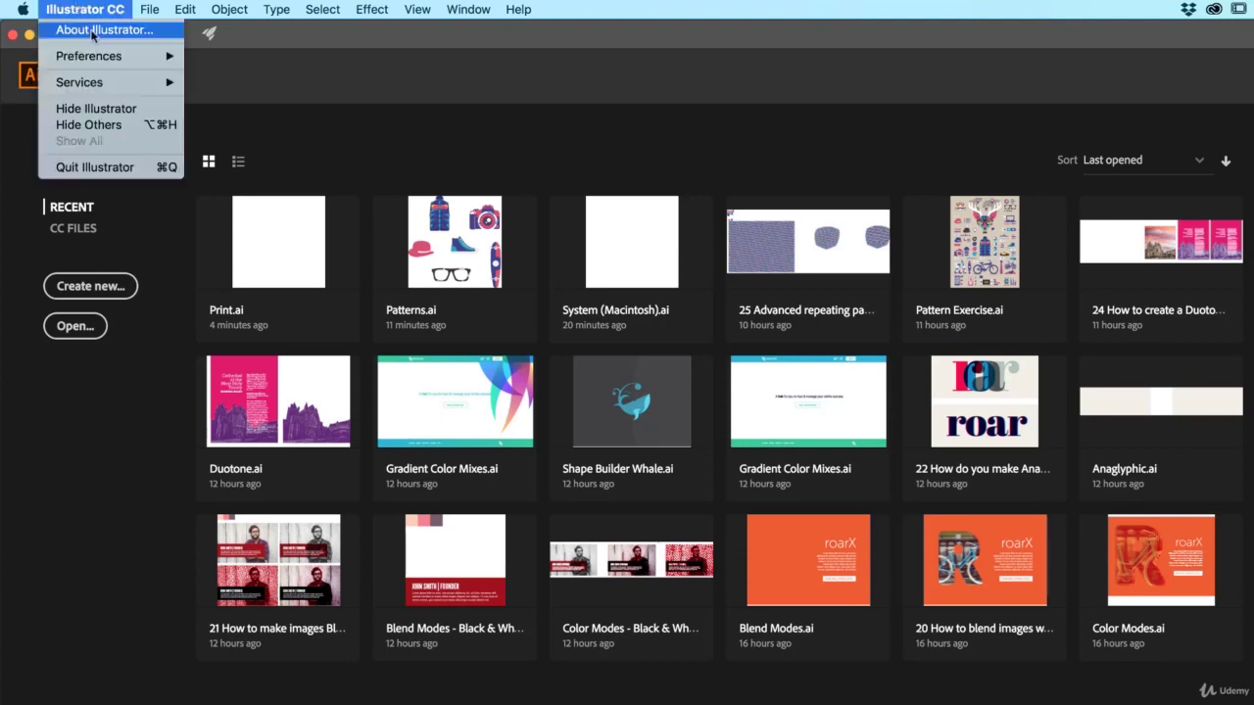
pyautogui.click(95, 36)
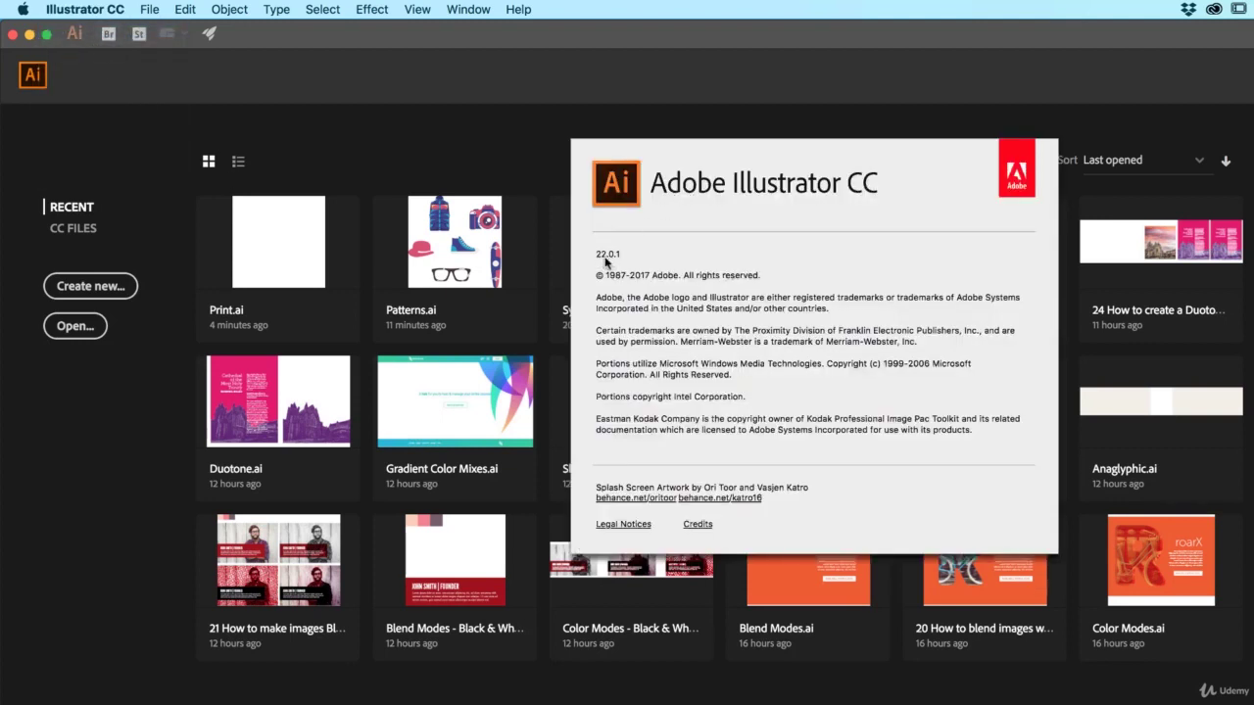
pyautogui.click(718, 186)
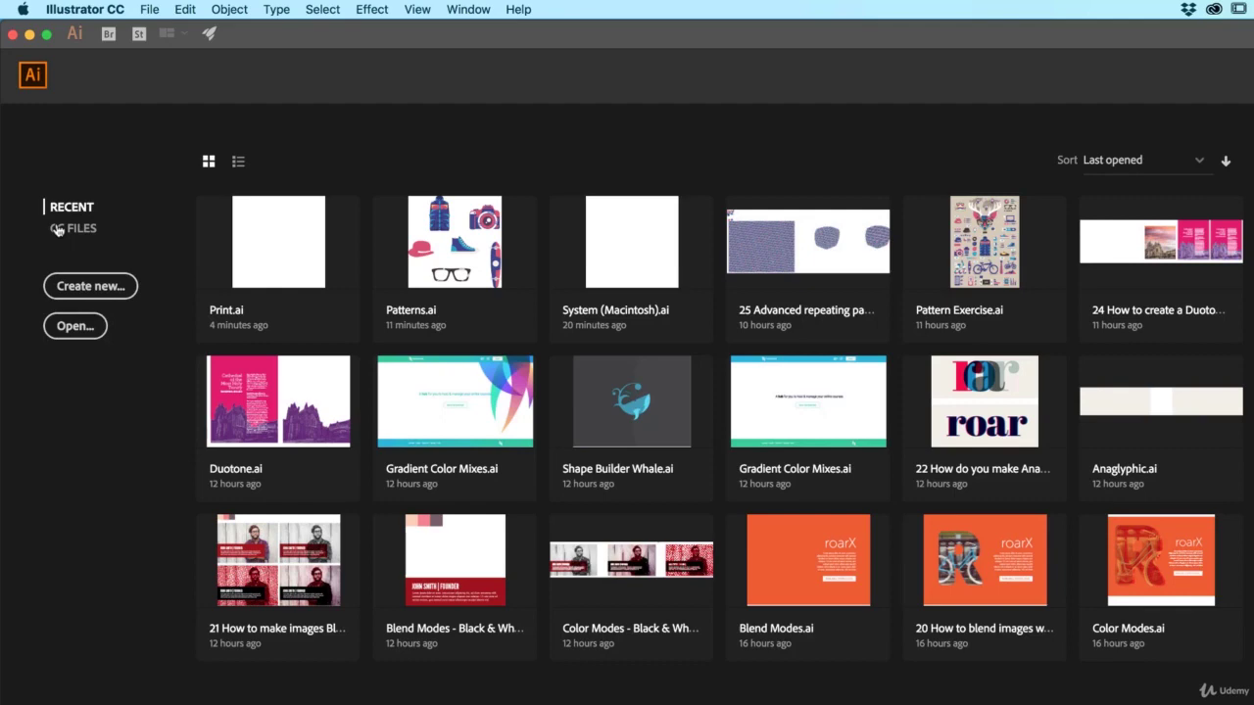
# Start a new document and compare the Mobile, Web and Print presets, ending on Print.
pyautogui.click(94, 290)
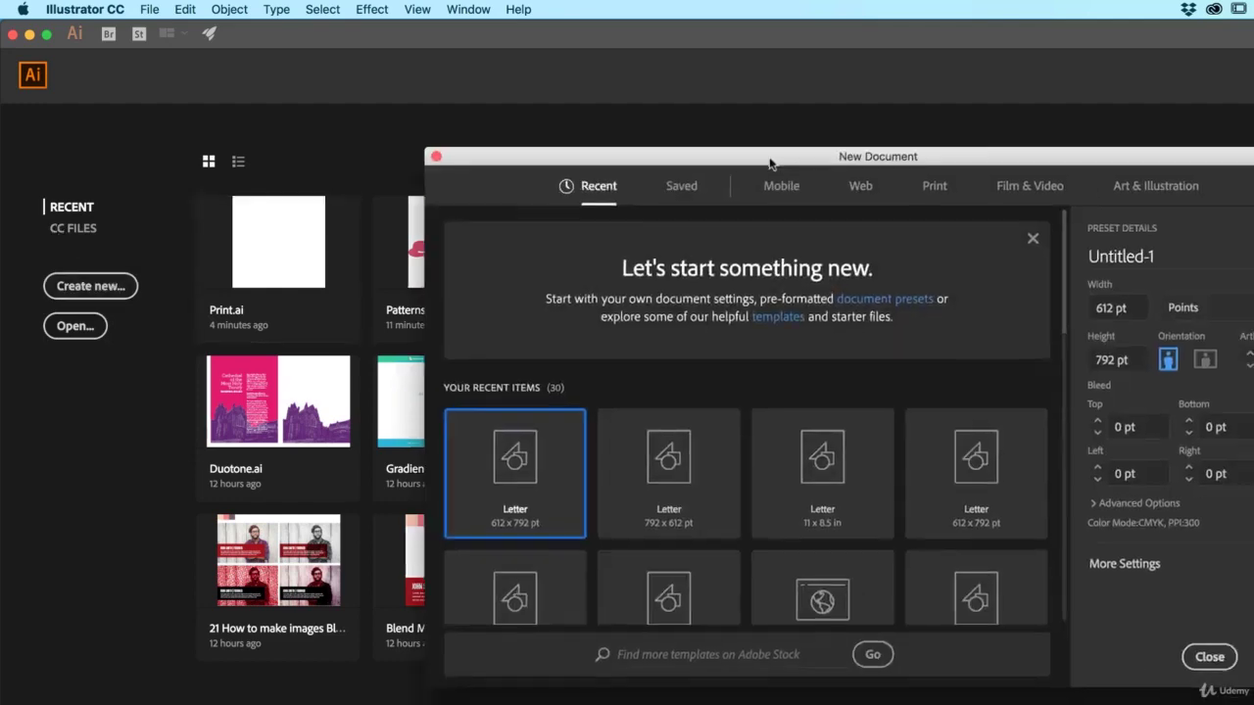
pyautogui.moveTo(640, 158); pyautogui.dragTo(689, 152)
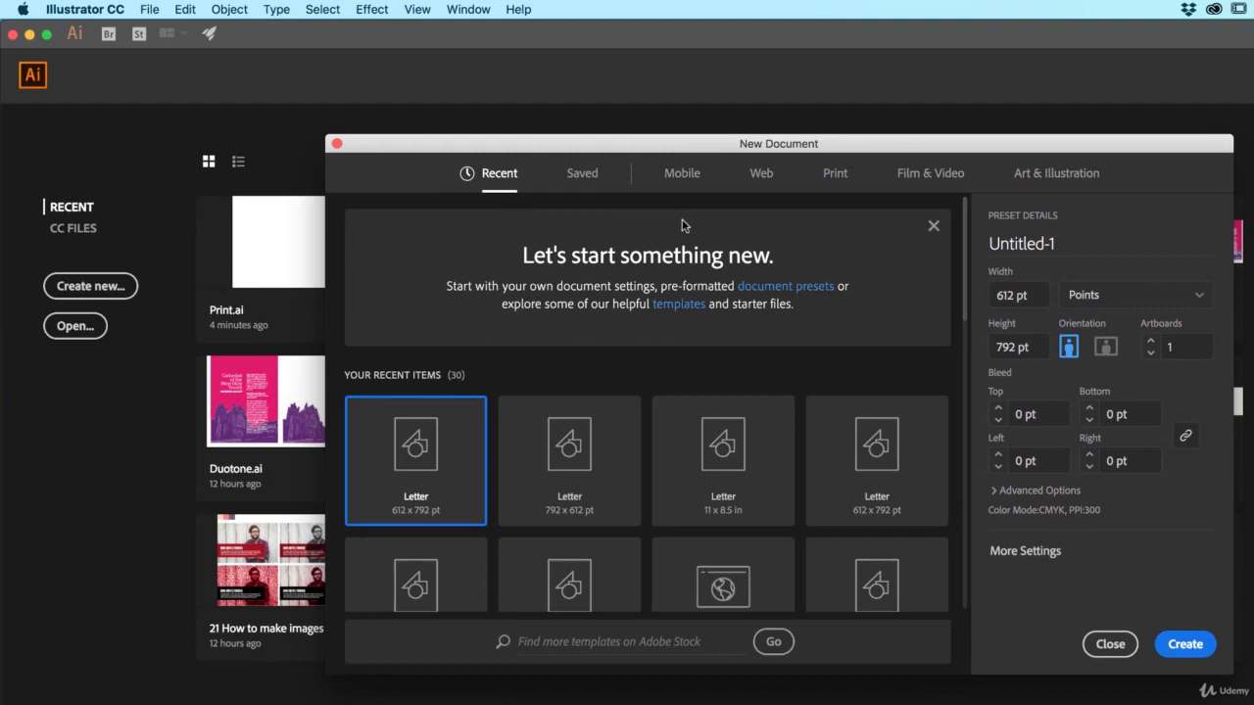
pyautogui.click(835, 174)
pyautogui.click(756, 175)
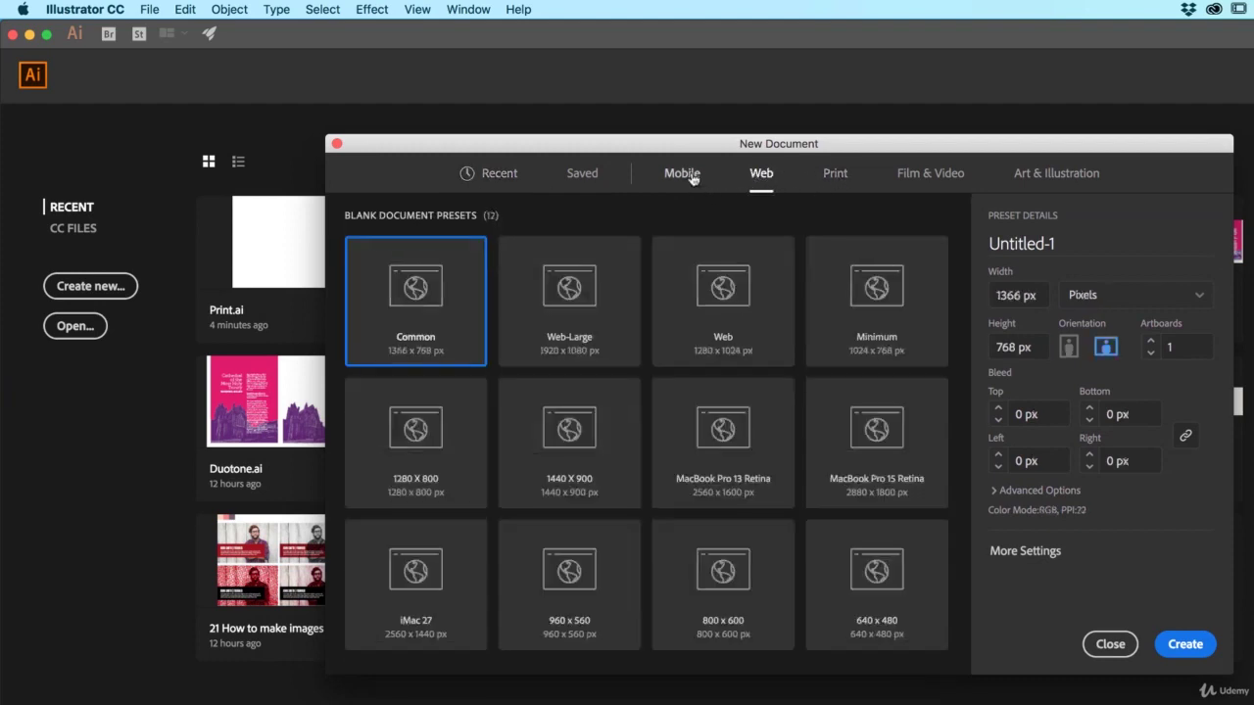
pyautogui.click(686, 173)
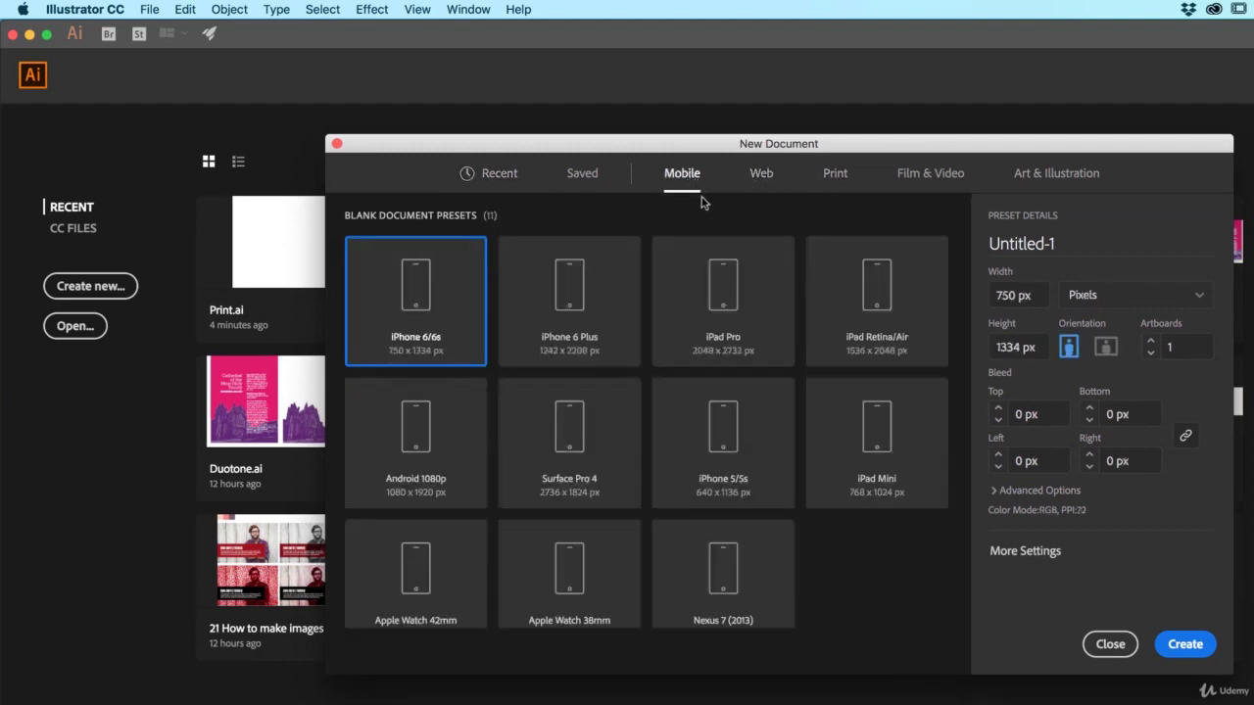
pyautogui.click(835, 174)
pyautogui.click(761, 174)
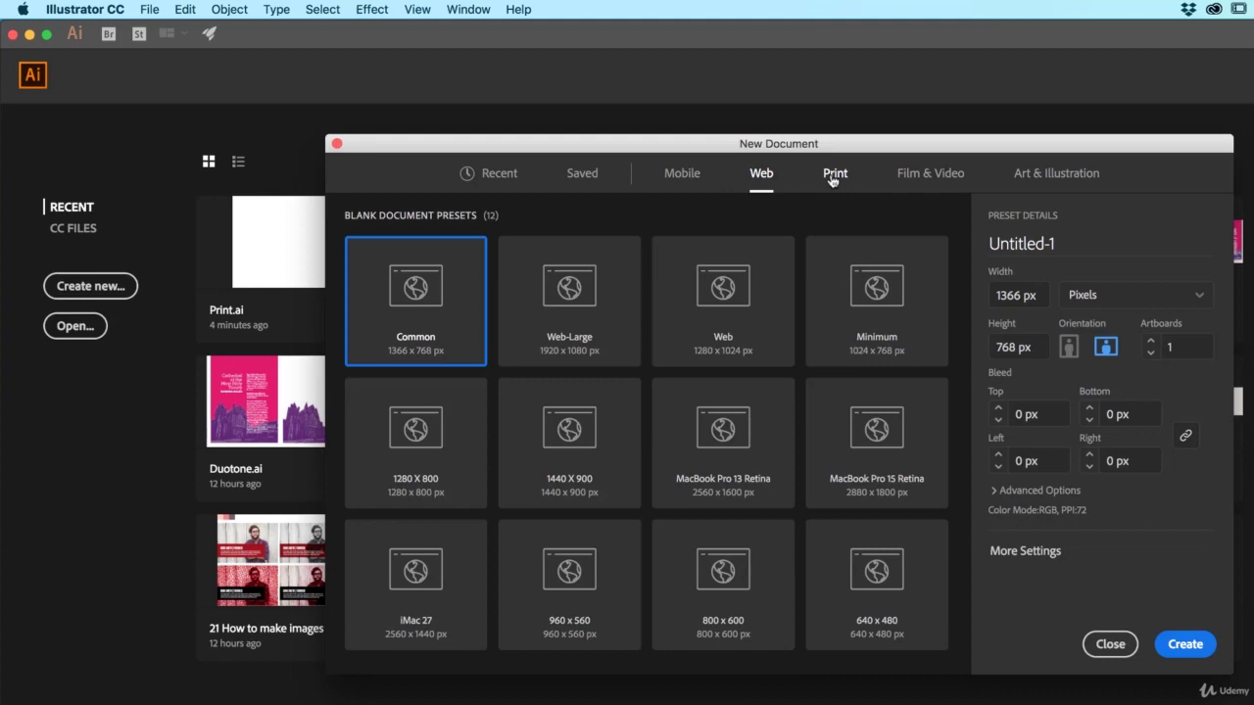
pyautogui.click(831, 182)
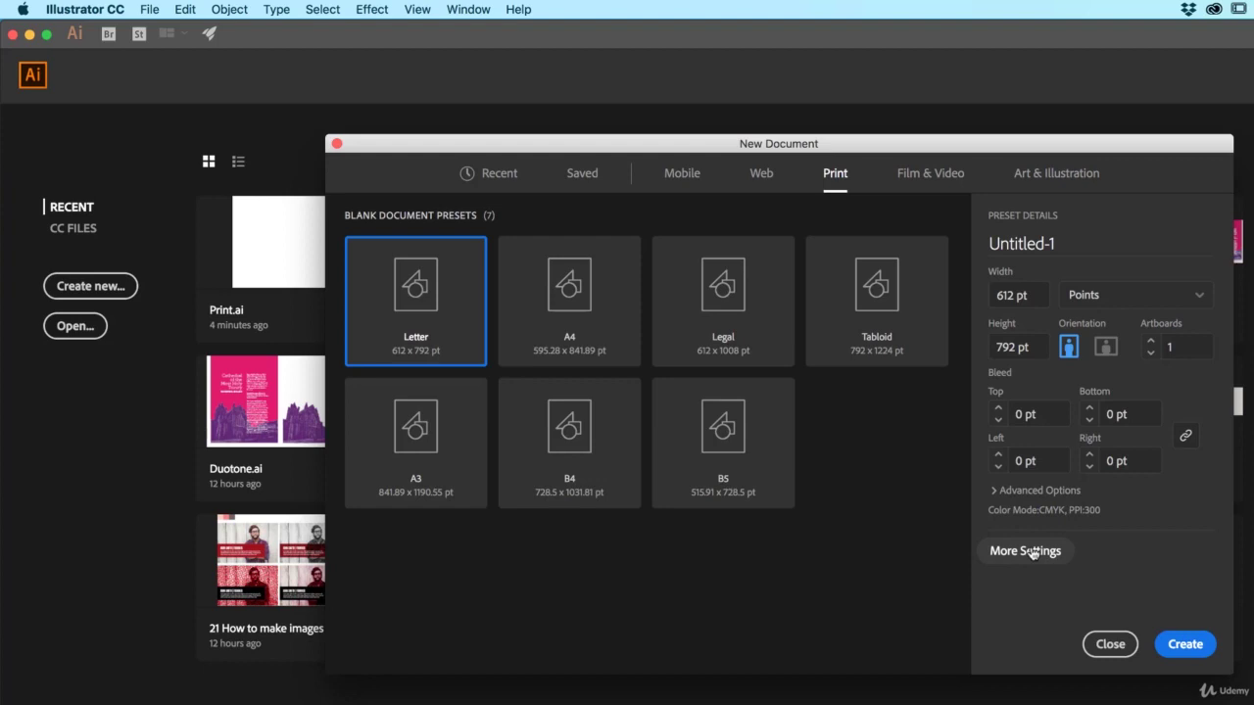
# From More Settings, browse for a document profile and inspect the New Document Profiles folder path.
pyautogui.click(1032, 552)
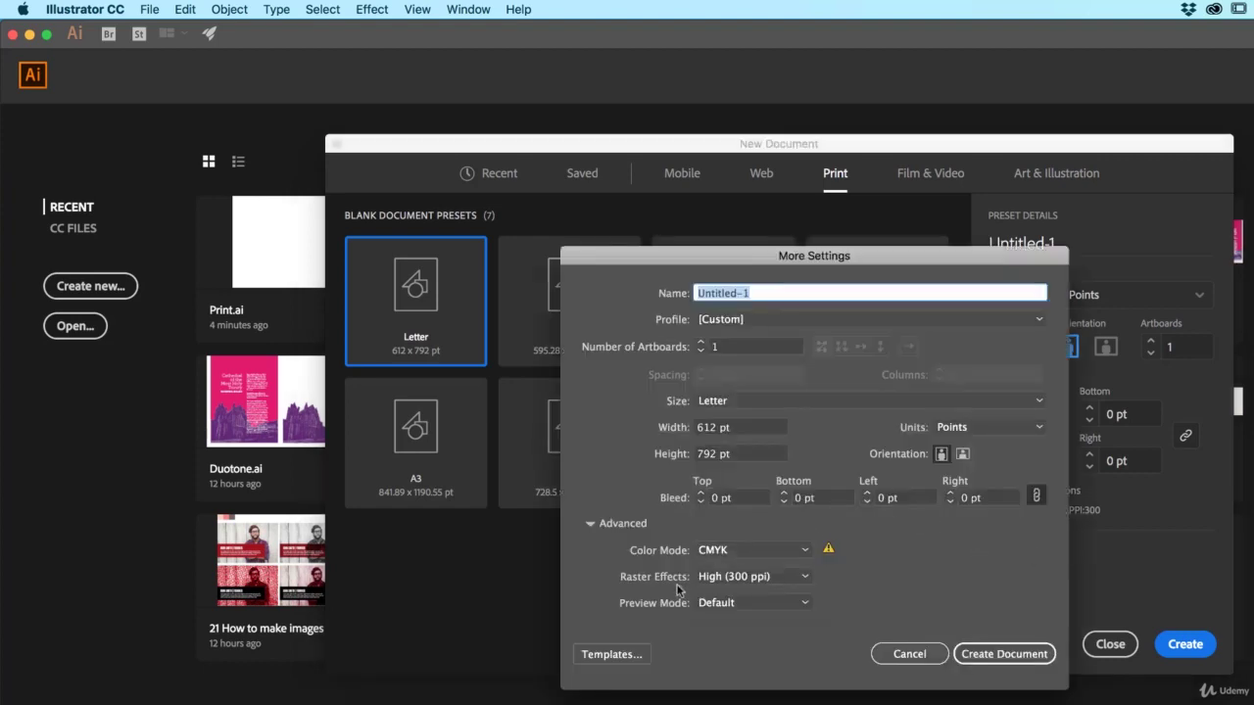
pyautogui.click(790, 321)
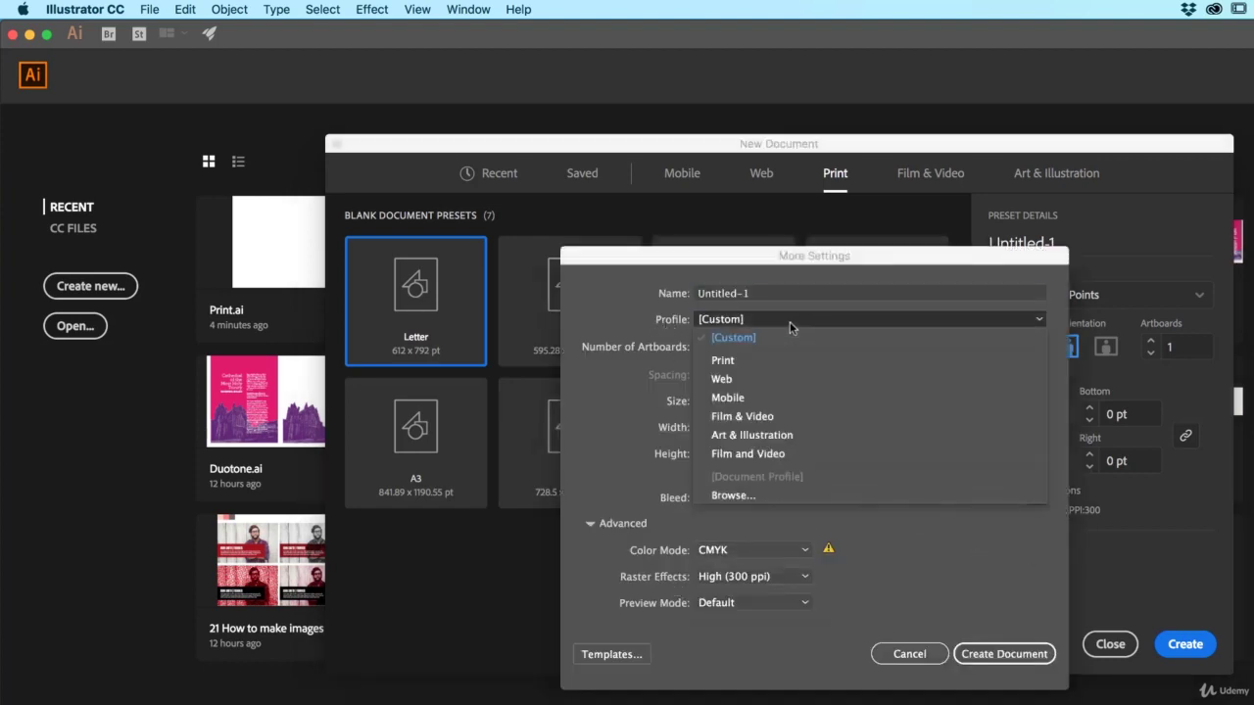
pyautogui.click(750, 497)
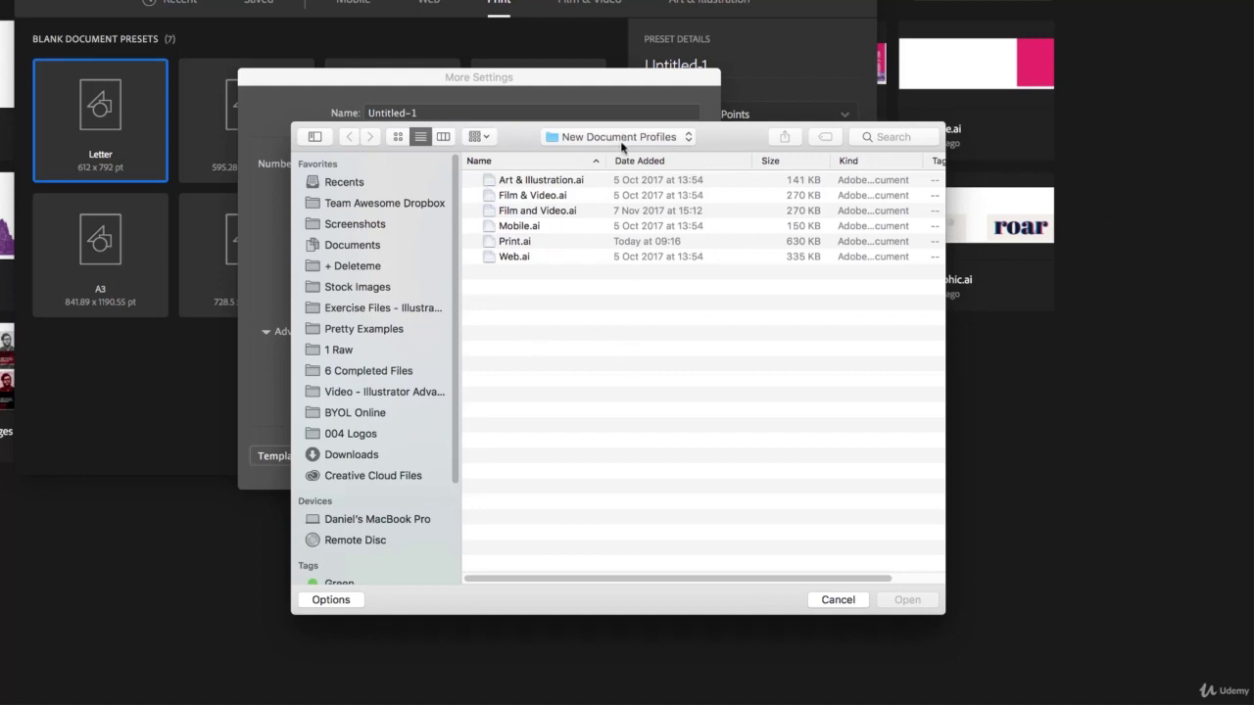
pyautogui.click(656, 138)
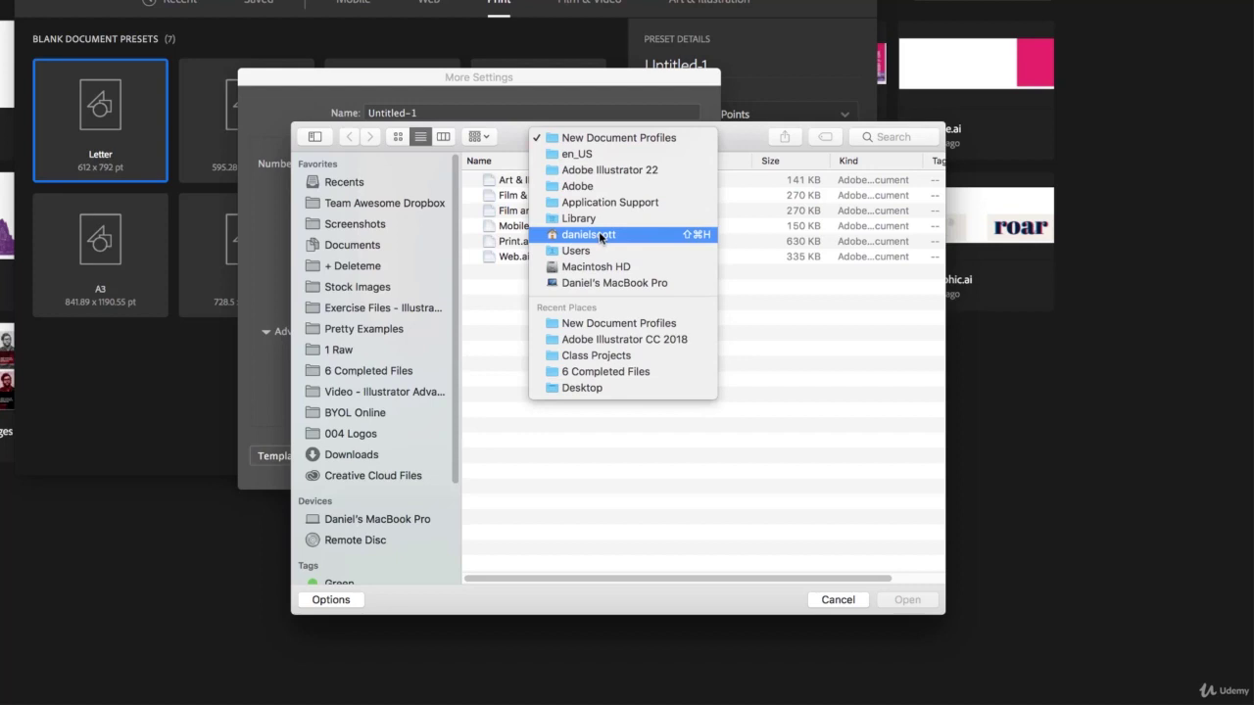
pyautogui.click(764, 366)
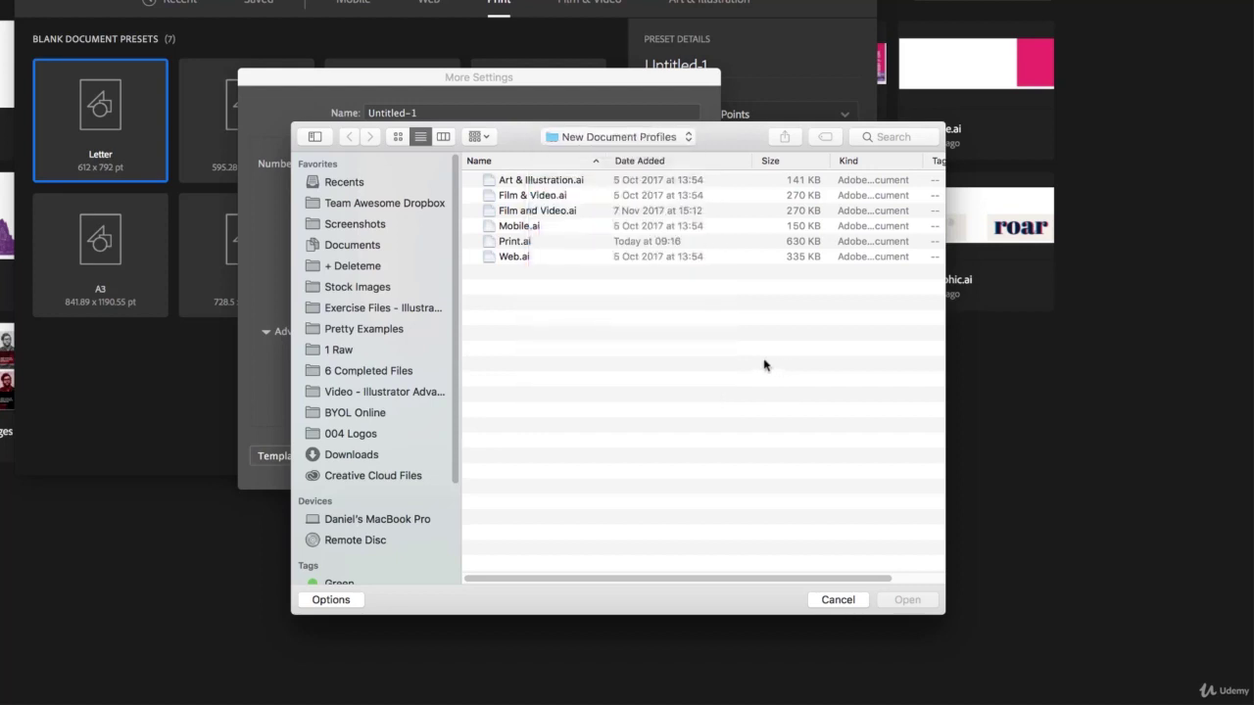
# Cancel the profile browser, More Settings and New Document dialogs.
pyautogui.click(835, 599)
pyautogui.click(570, 455)
pyautogui.click(758, 447)
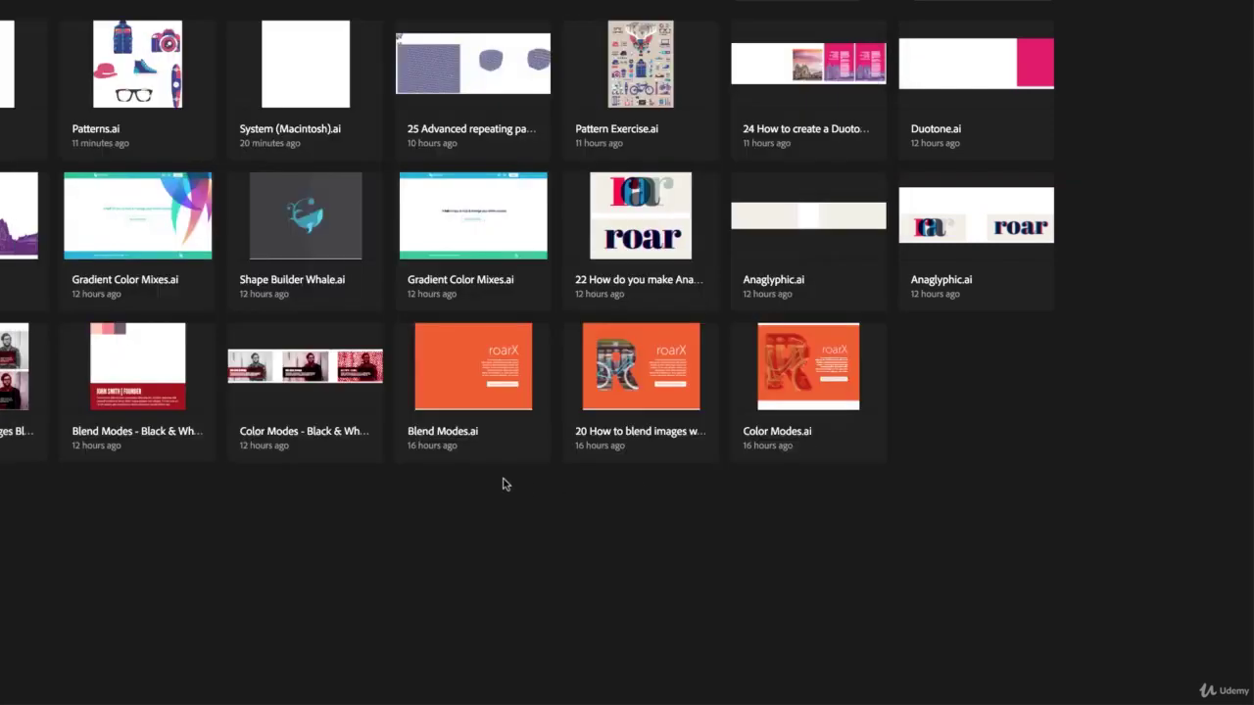
# Switch to Finder and open the user's home folder via the Documents path list.
pyautogui.press('super+Tab')
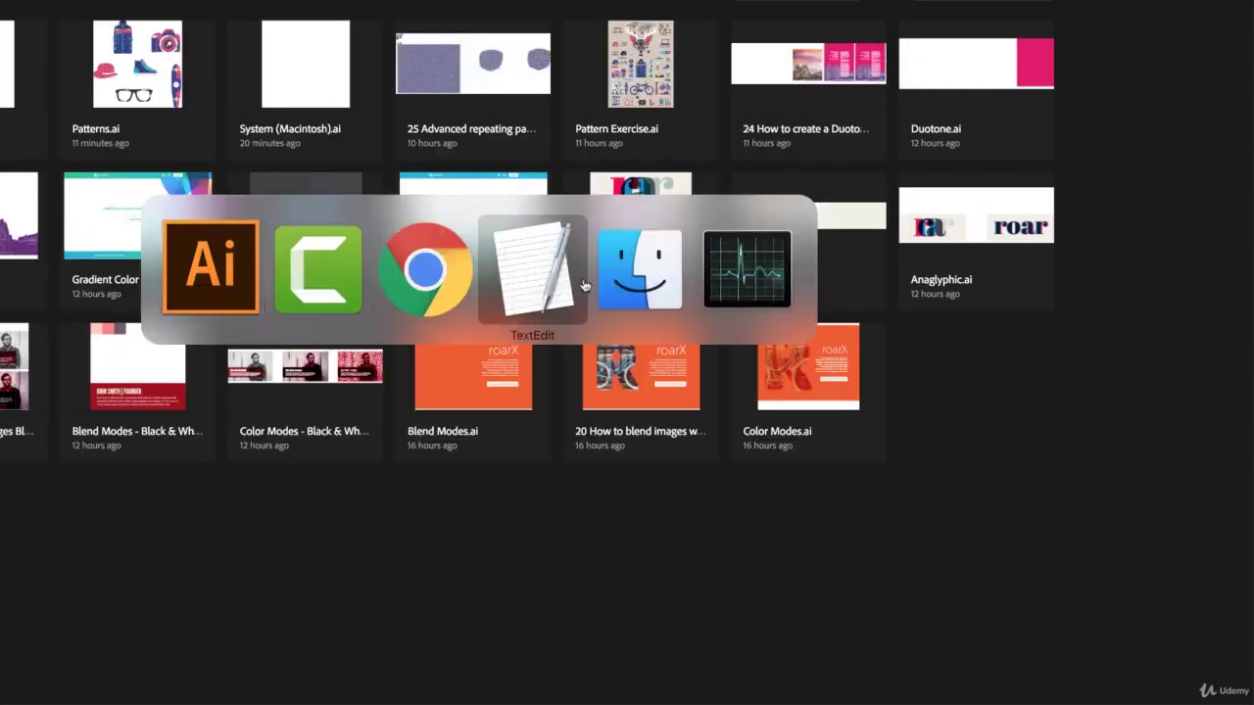
pyautogui.click(652, 287)
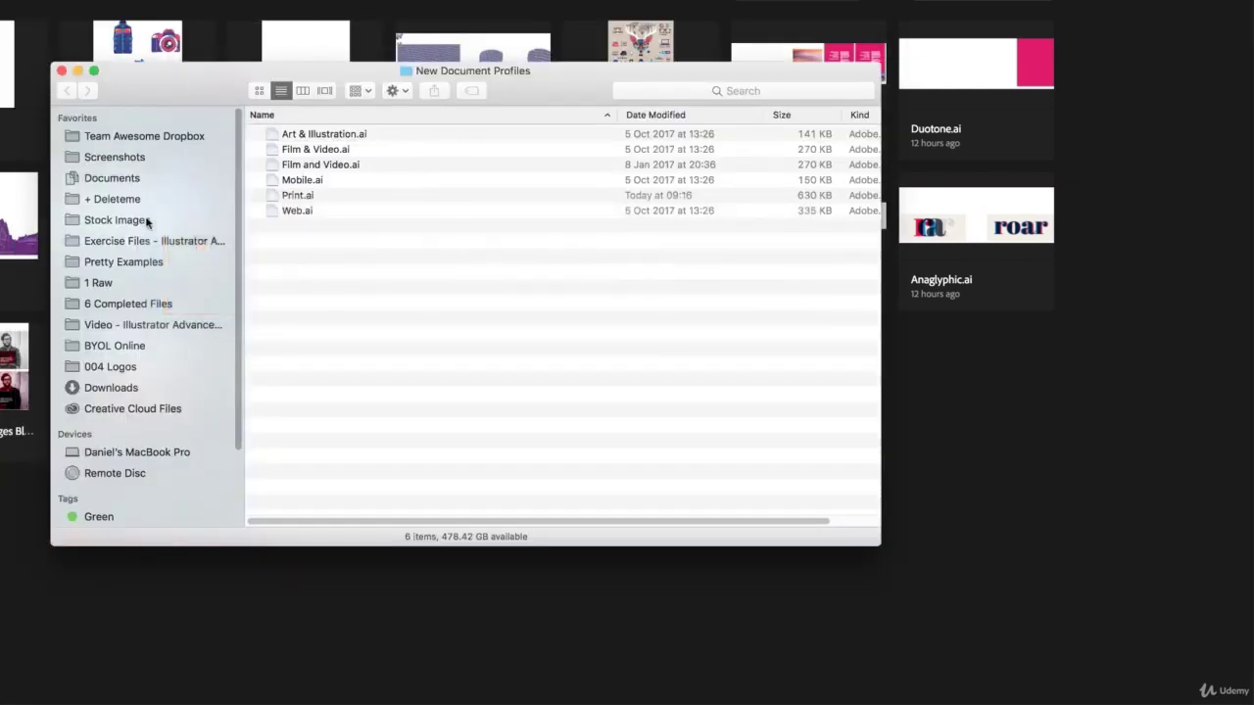
pyautogui.click(124, 180)
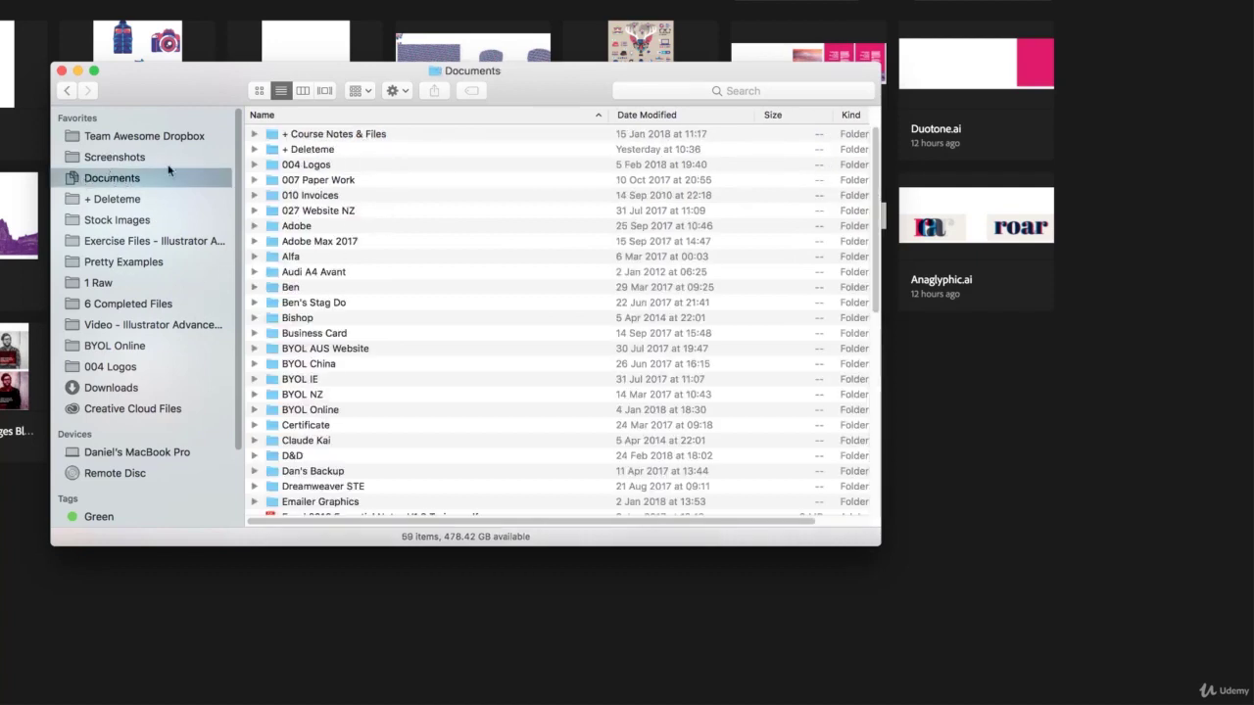
pyautogui.keyDown('super'); pyautogui.click(472, 74); pyautogui.keyUp('super')
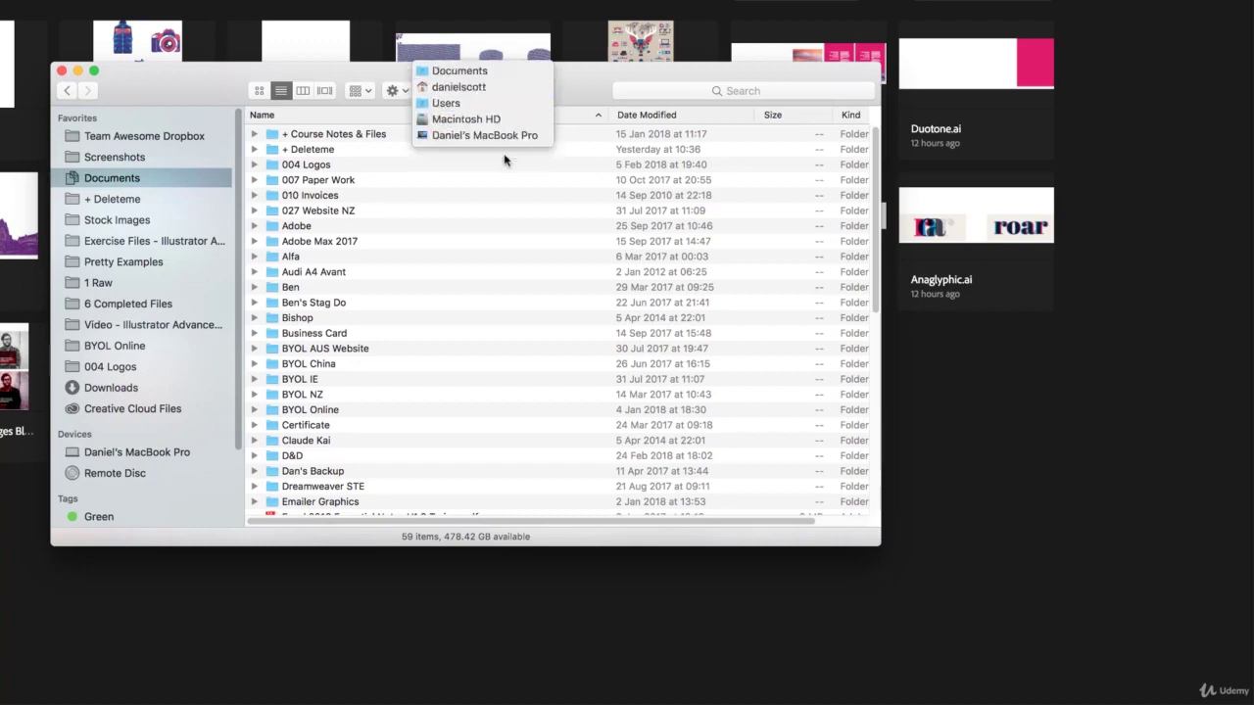
pyautogui.moveTo(465, 80); pyautogui.dragTo(461, 80)
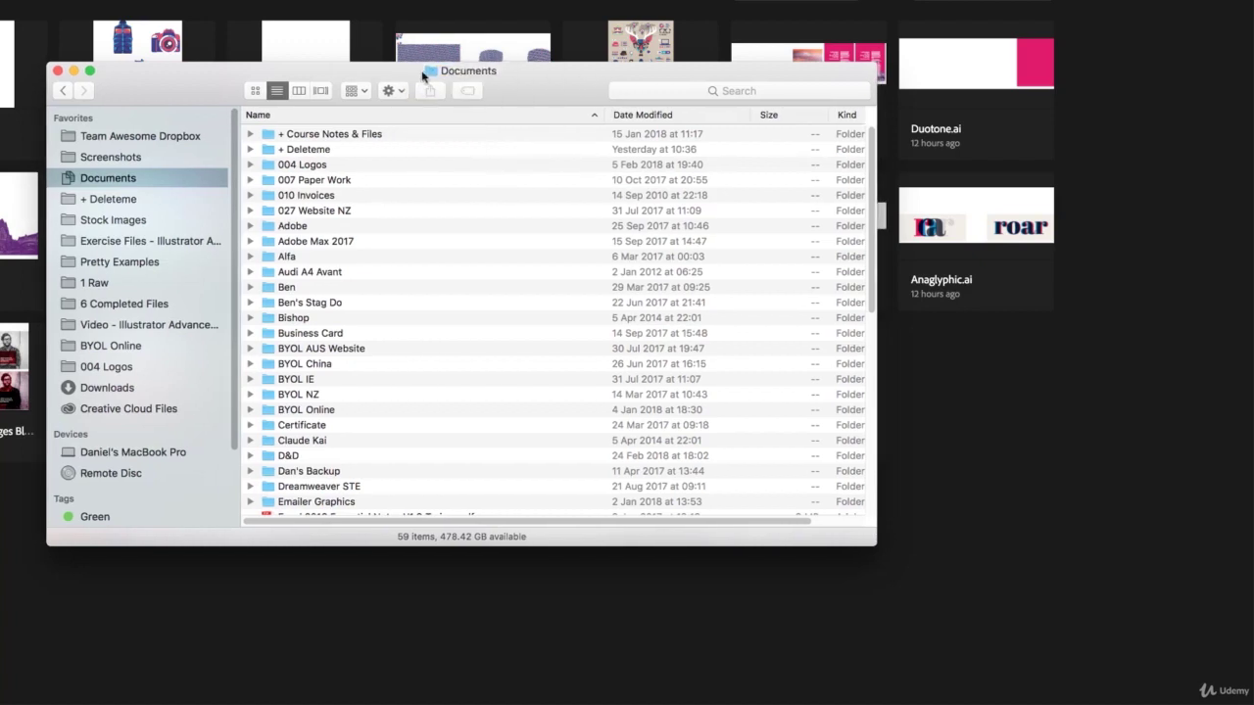
pyautogui.keyDown('super'); pyautogui.click(468, 74); pyautogui.keyUp('super')
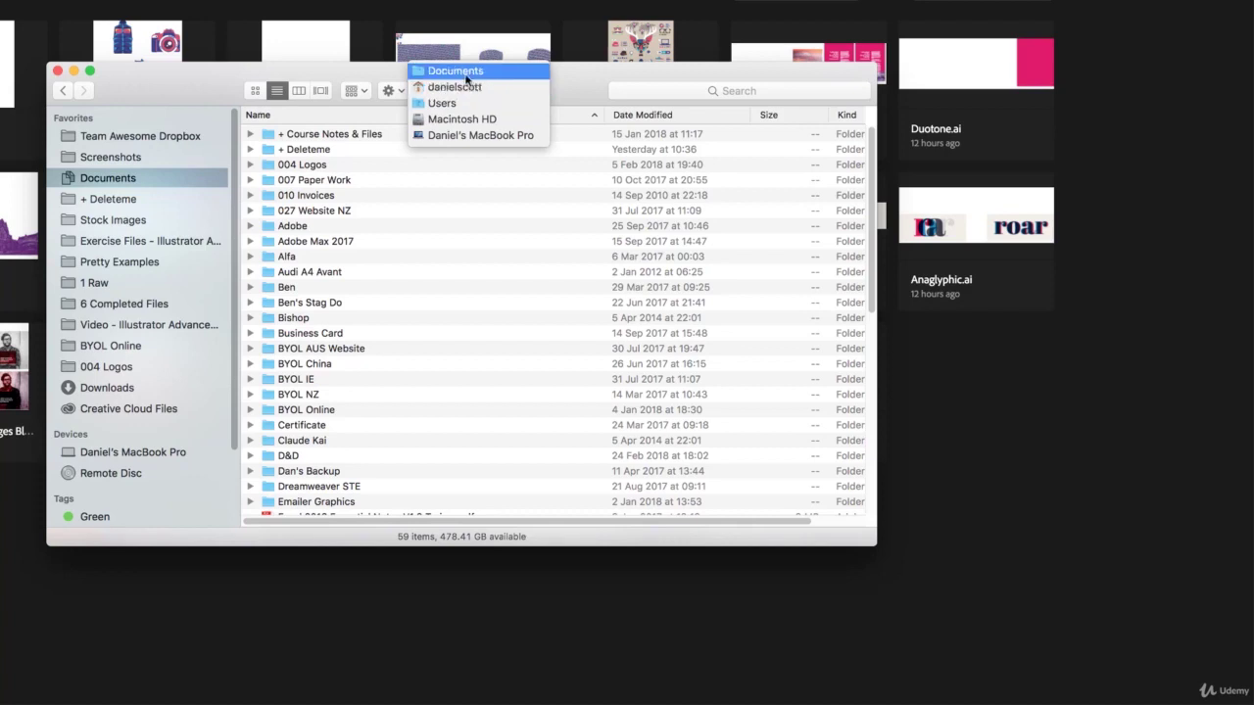
pyautogui.click(460, 88)
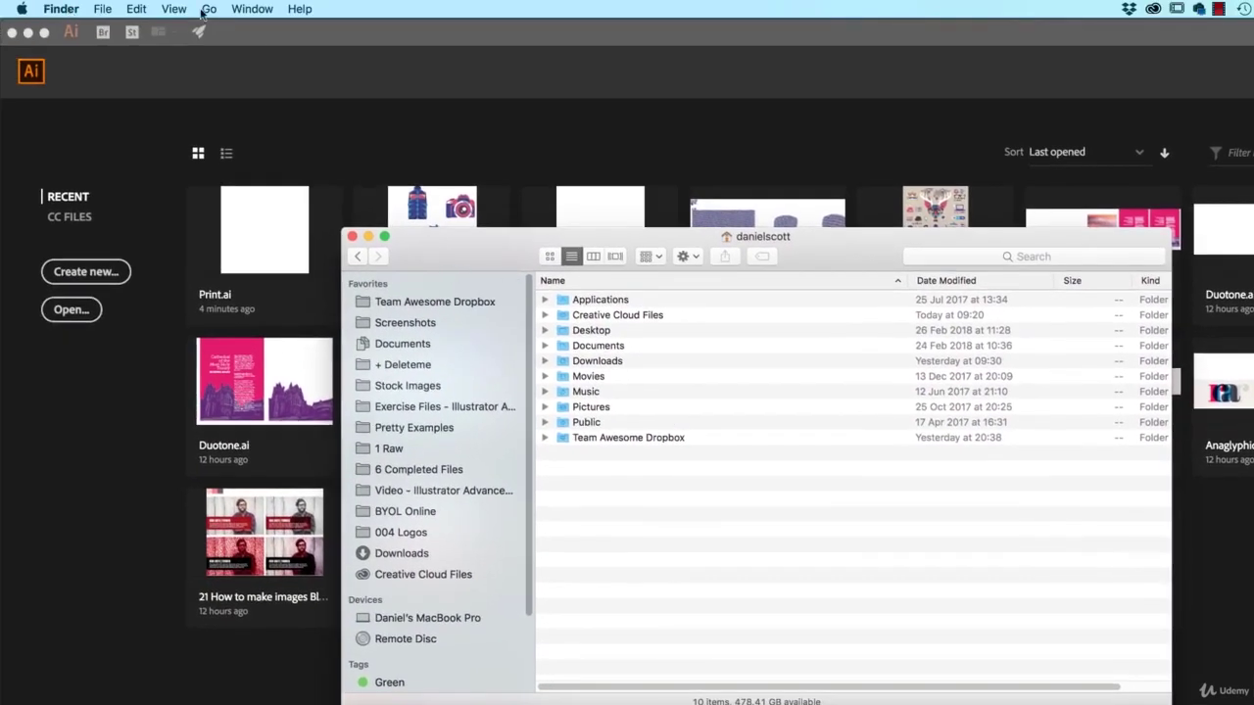
# Open the hidden Library folder from Finder's Go menu using the Option key.
pyautogui.click(207, 9)
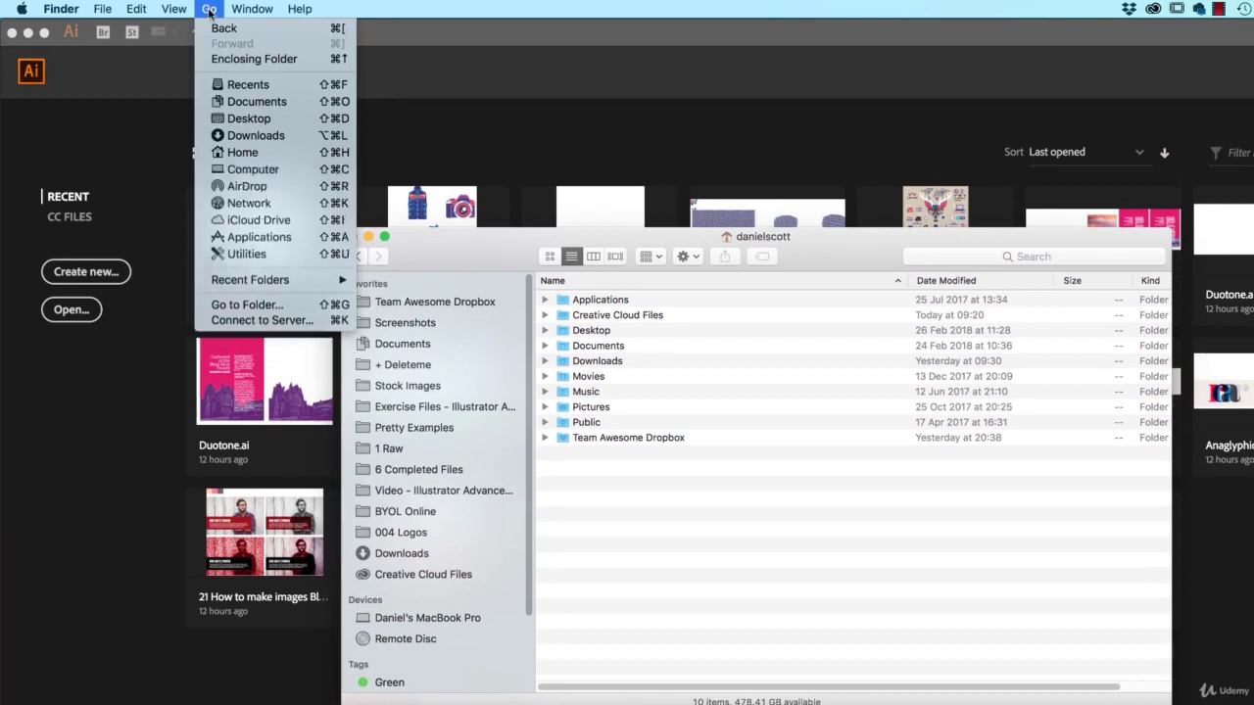
pyautogui.press('alt')
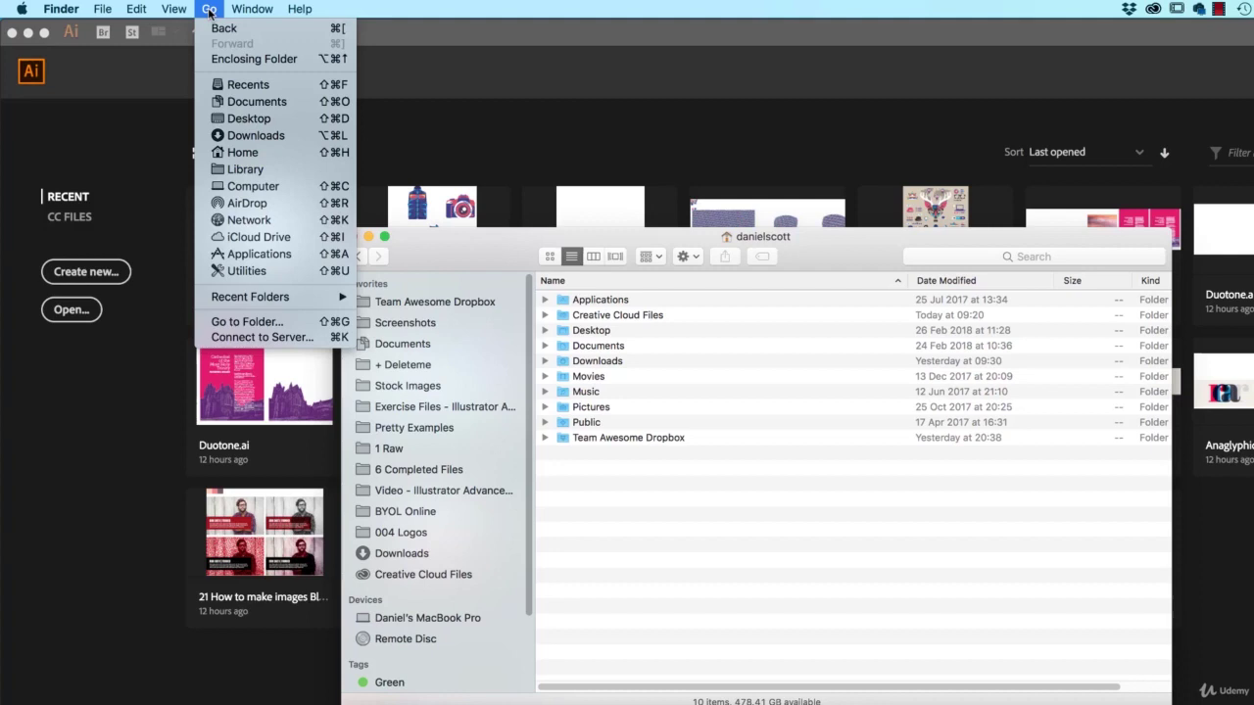
pyautogui.press('alt')
pyautogui.press('alt')
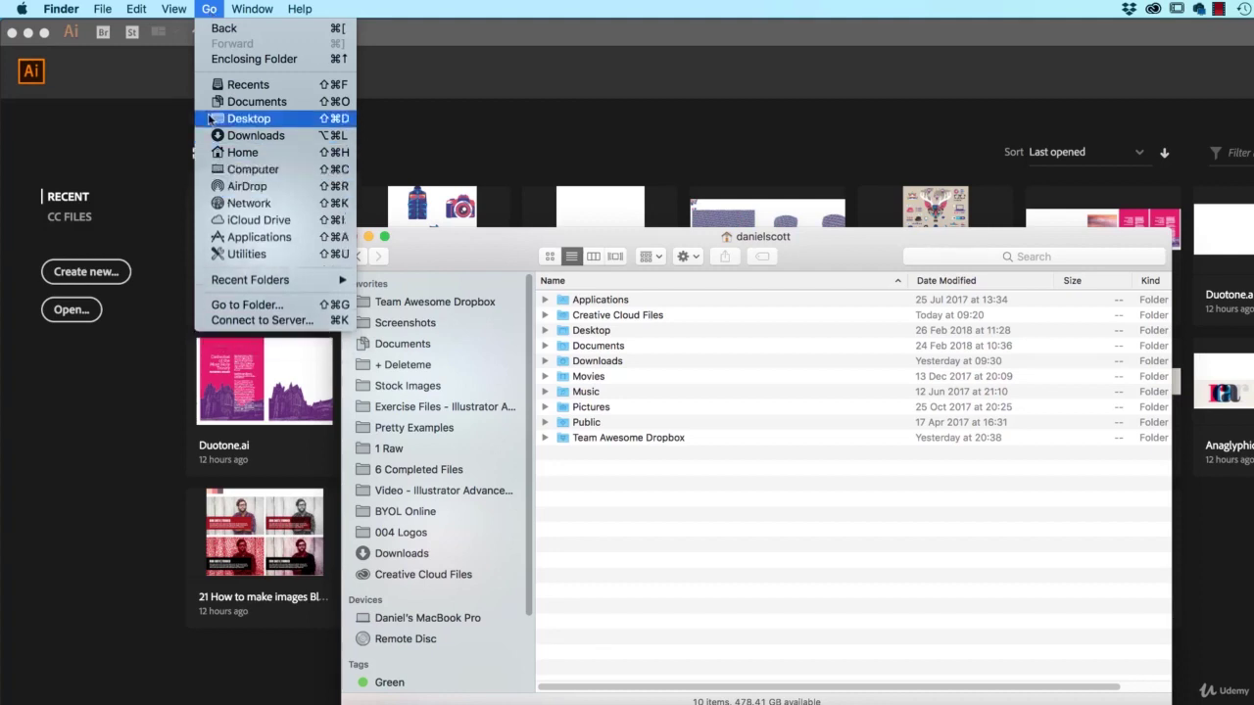
pyautogui.click(245, 169)
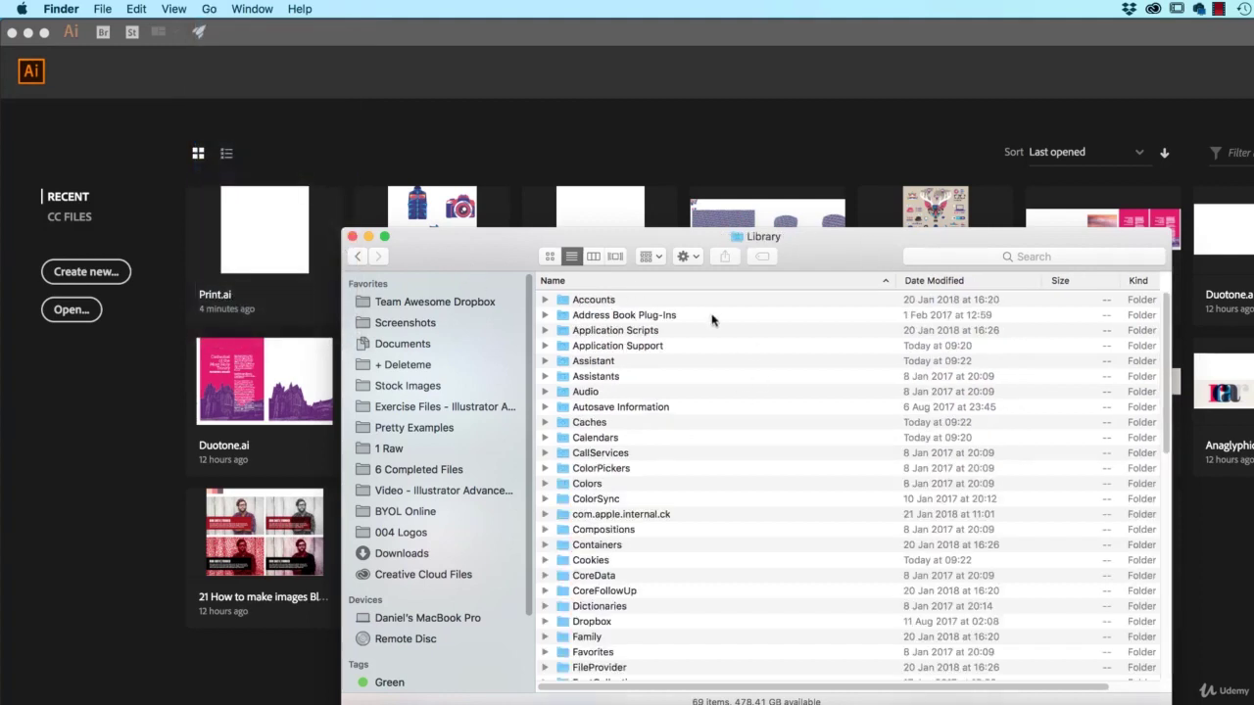
pyautogui.keyDown('super'); pyautogui.click(757, 237); pyautogui.keyUp('super')
pyautogui.click(762, 239)
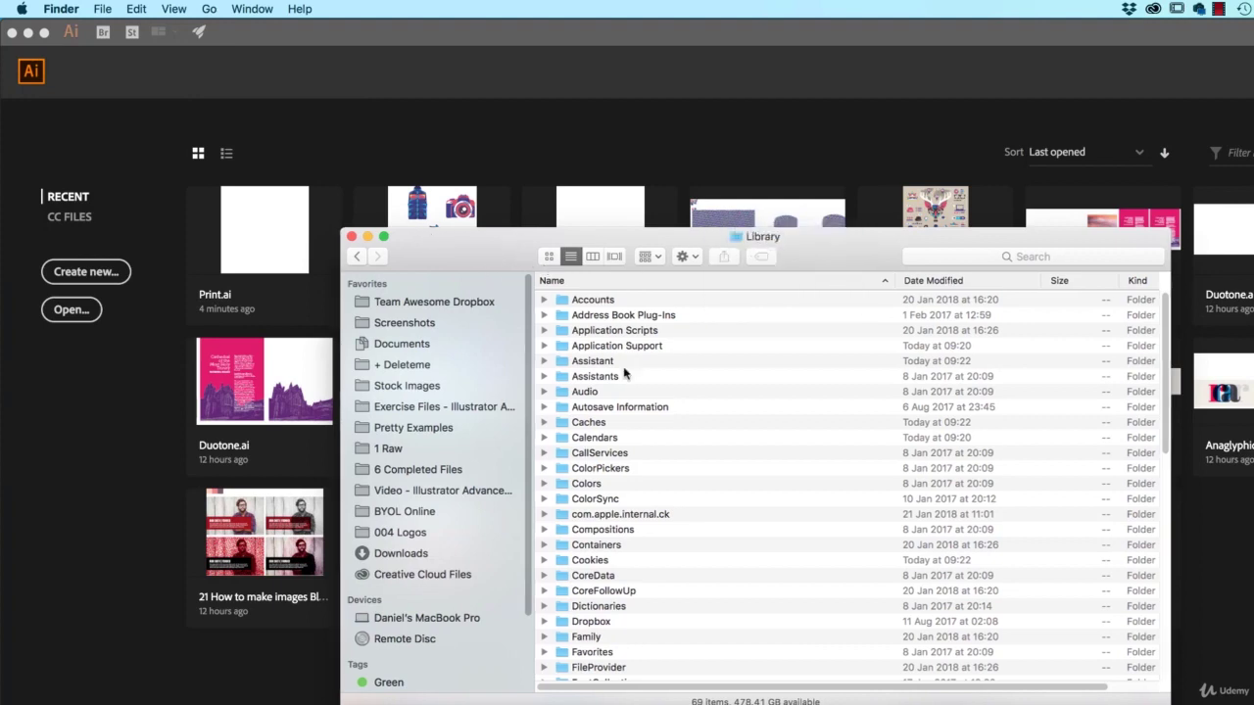
# Drill into Application Support > Adobe > Adobe Illustrator 22 > en_US > New Document Profiles.
pyautogui.click(603, 350)
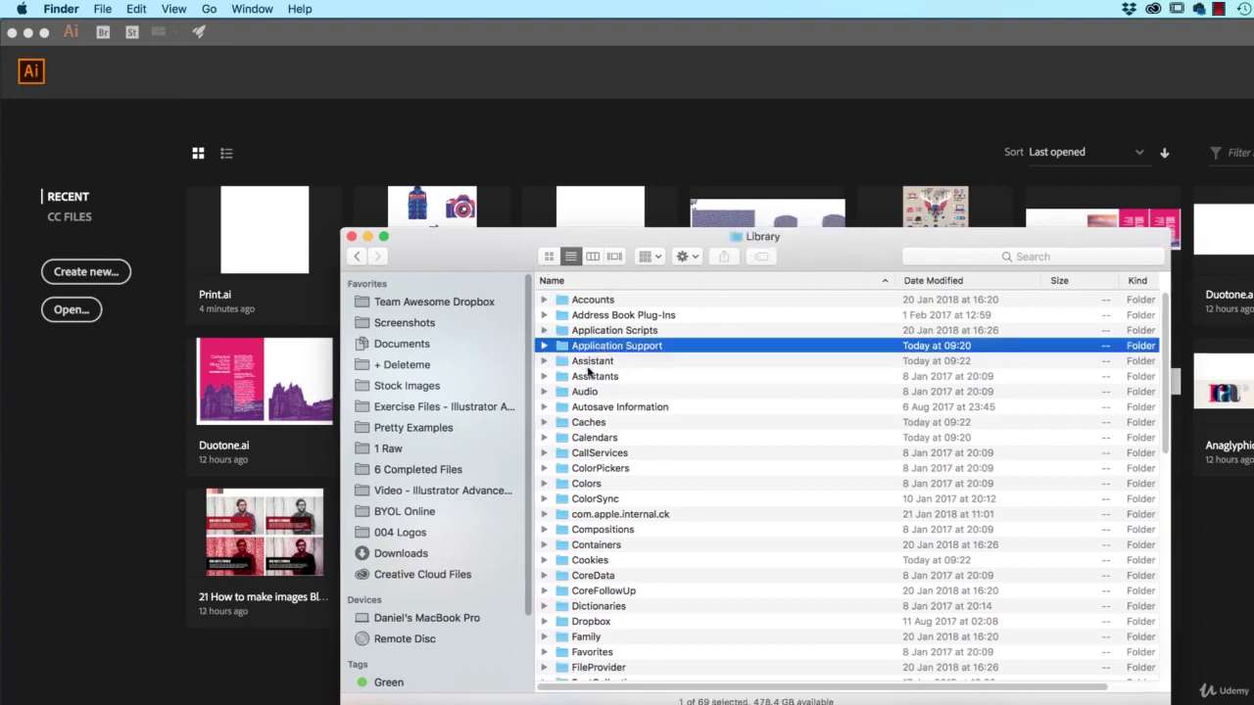
pyautogui.press('super+Down')
pyautogui.click(585, 345)
pyautogui.press('super+Down')
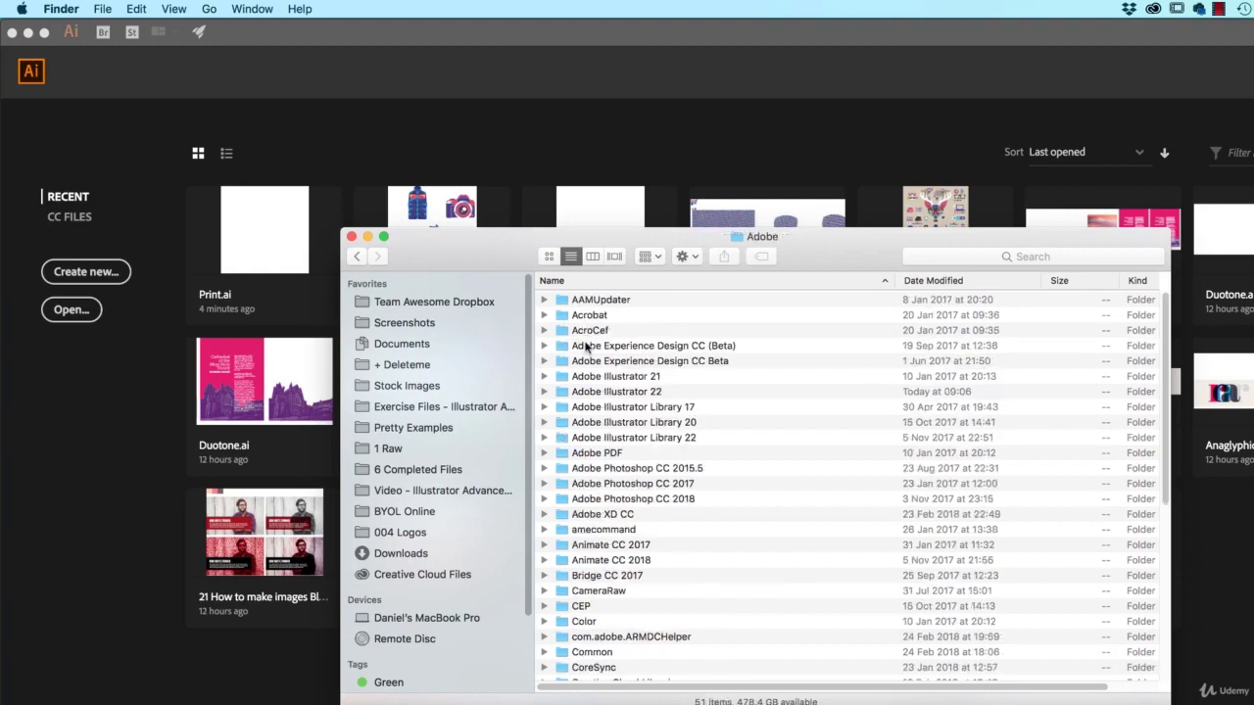
pyautogui.click(637, 394)
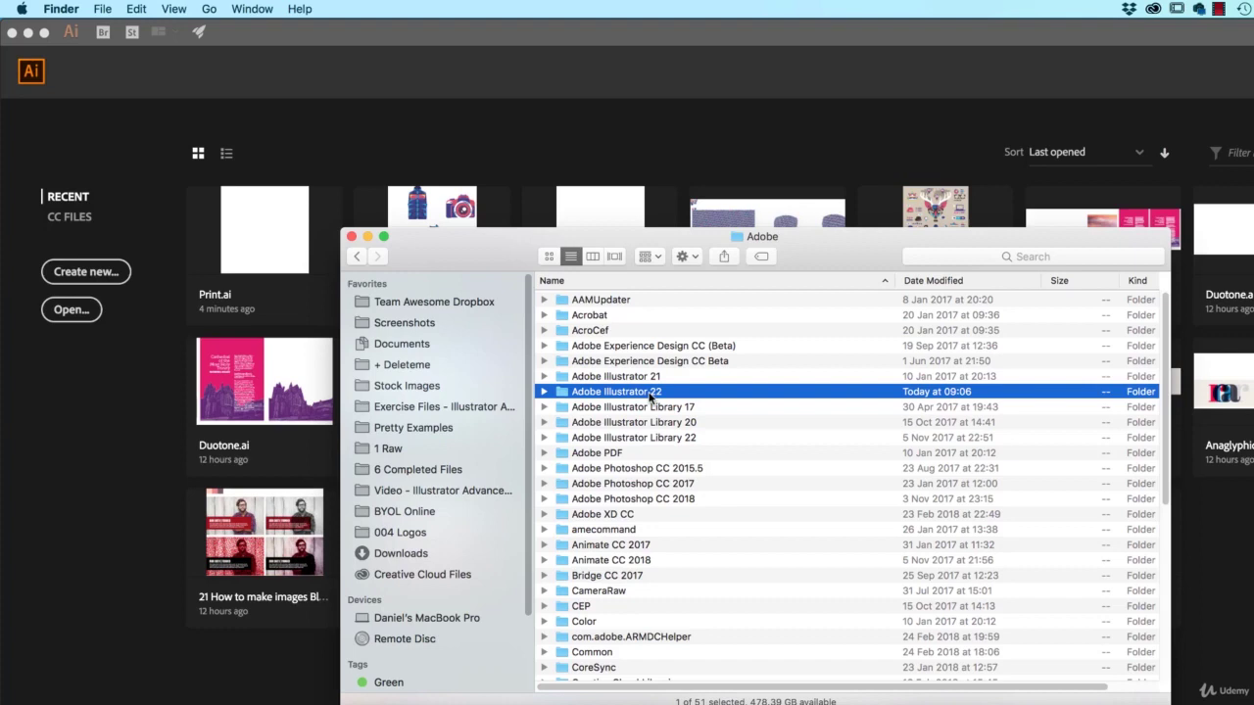
pyautogui.press('super+Down')
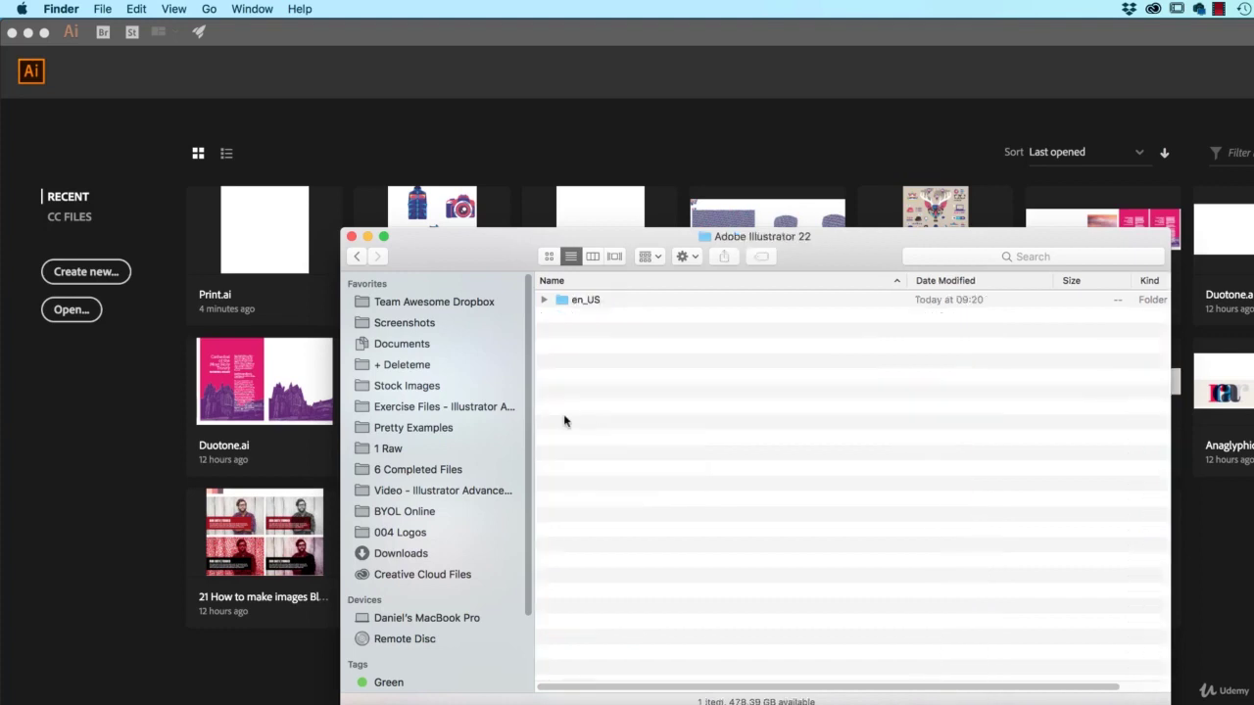
pyautogui.click(578, 304)
pyautogui.press('super+Down')
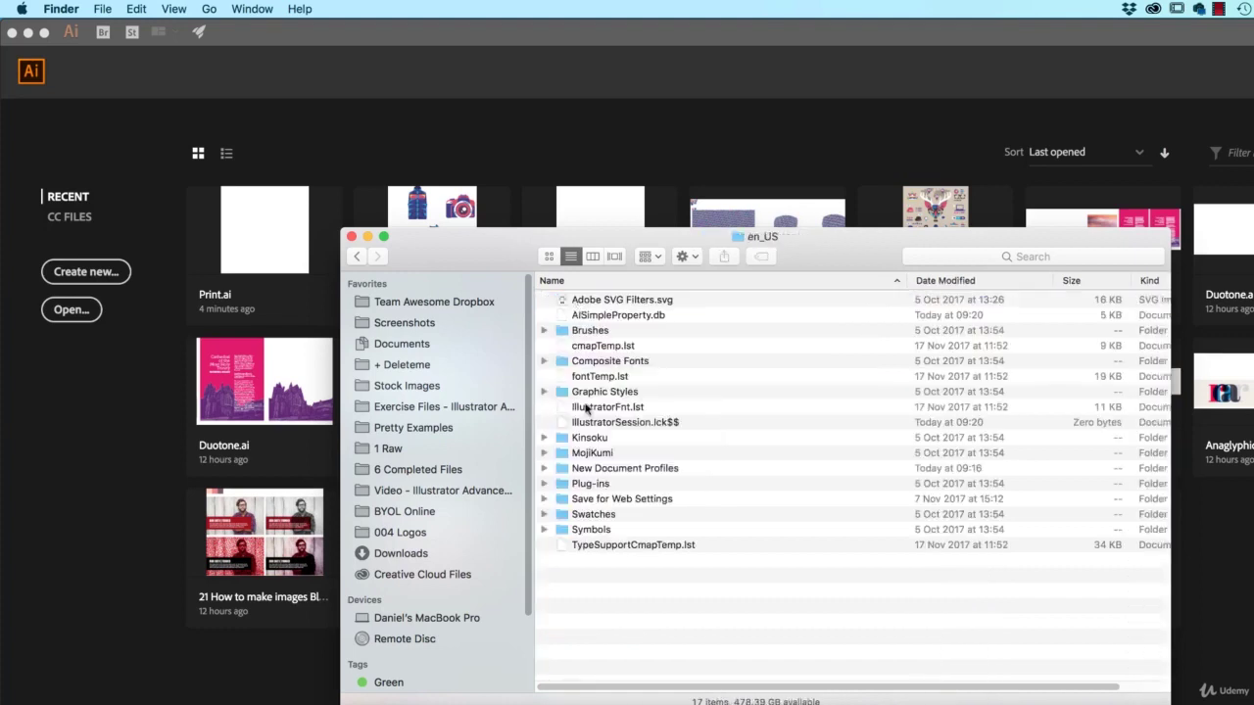
pyautogui.click(598, 516)
pyautogui.keyDown('super'); pyautogui.click(602, 473); pyautogui.keyUp('super')
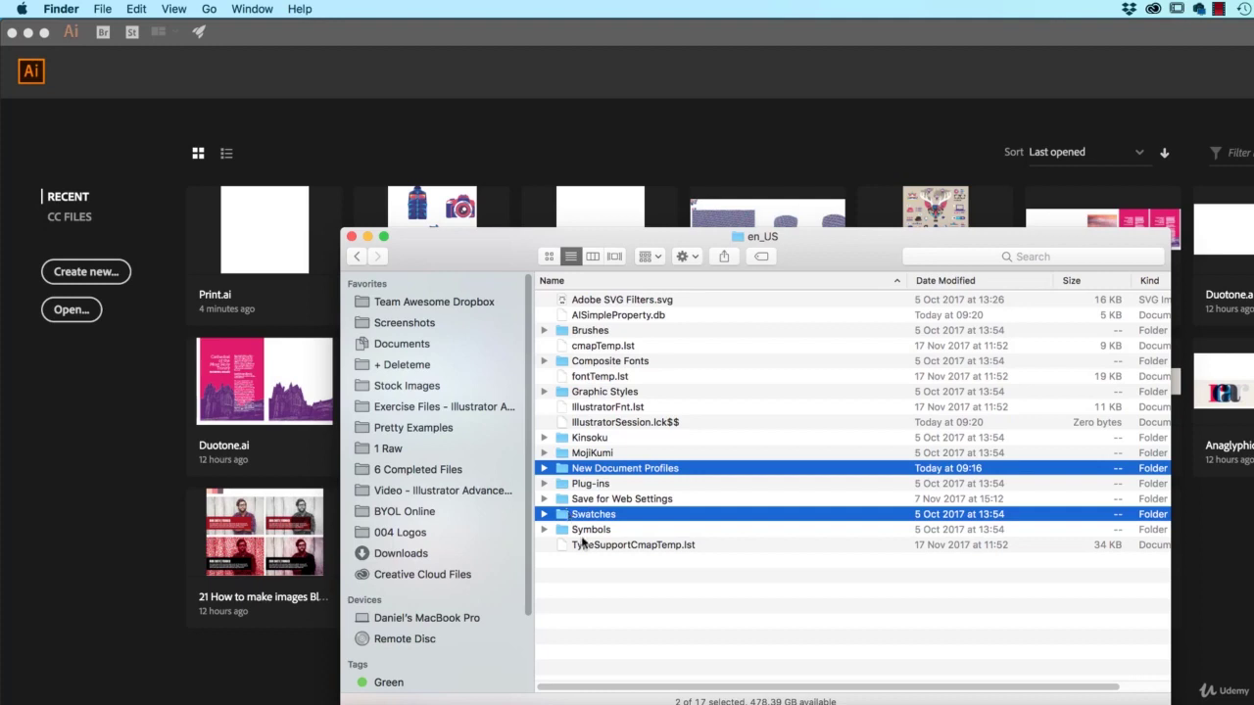
pyautogui.click(623, 584)
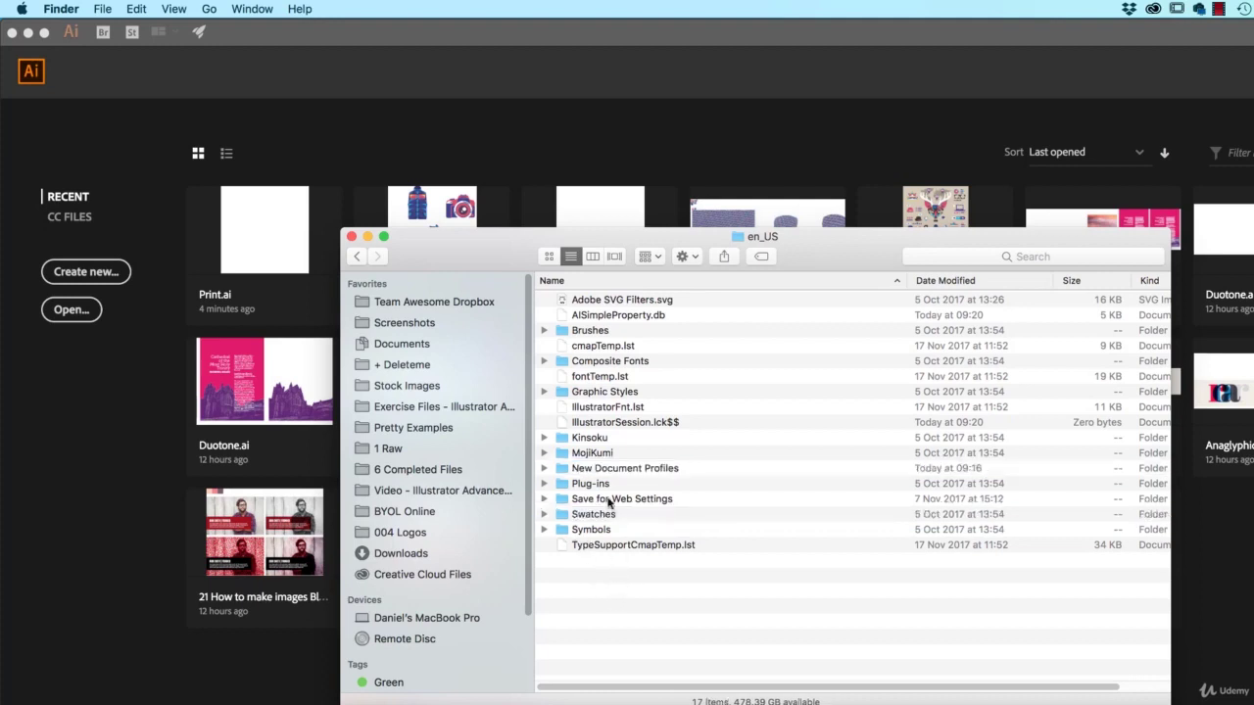
pyautogui.doubleClick(611, 468)
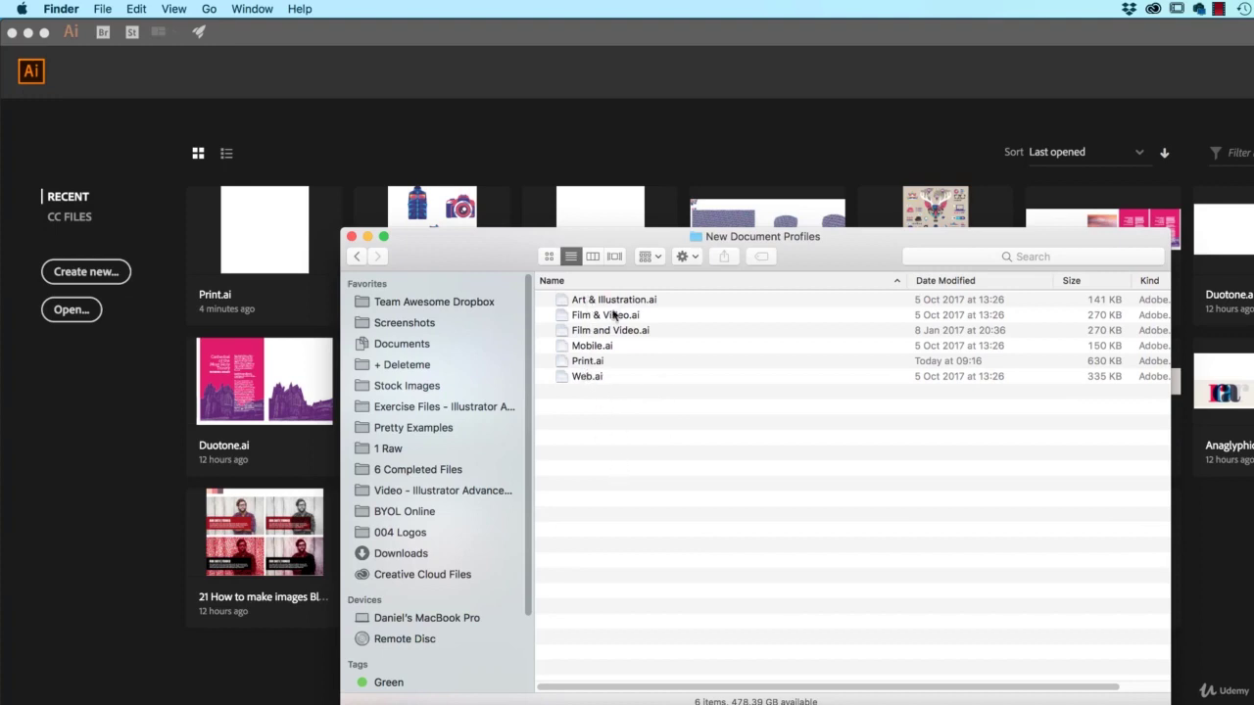
# Open the Print.ai profile in Illustrator and set its default fill to None.
pyautogui.doubleClick(590, 360)
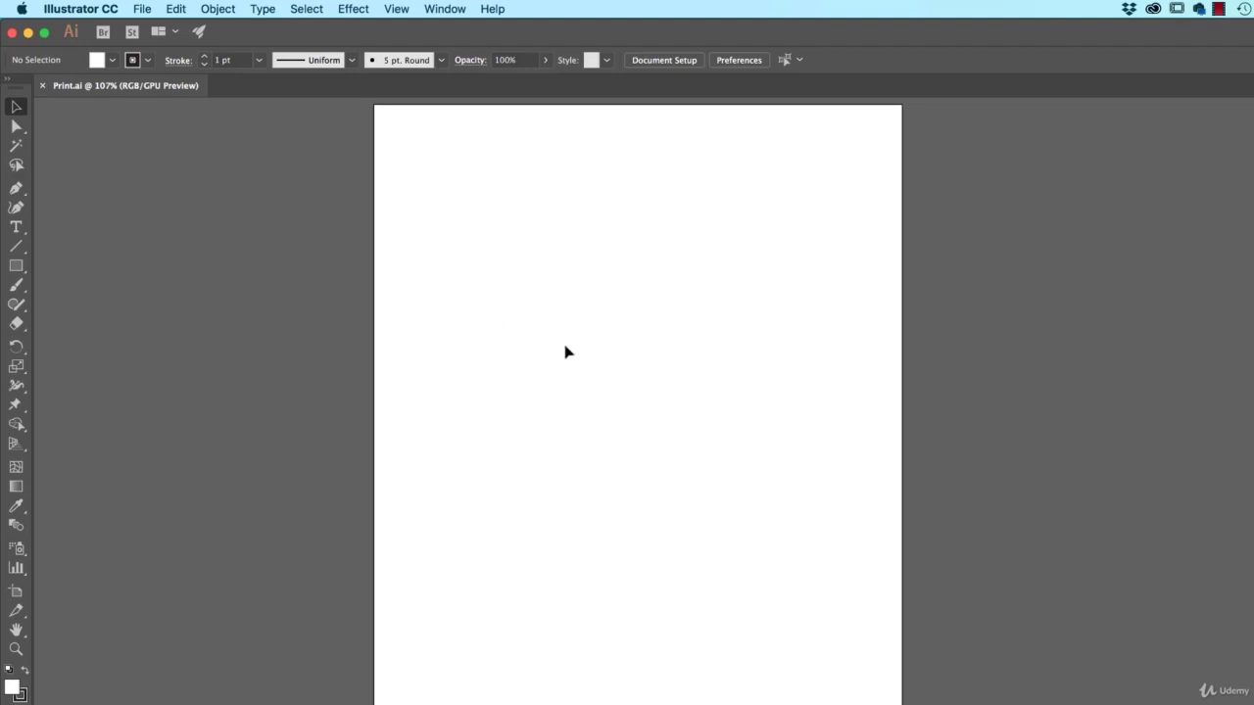
pyautogui.click(136, 60)
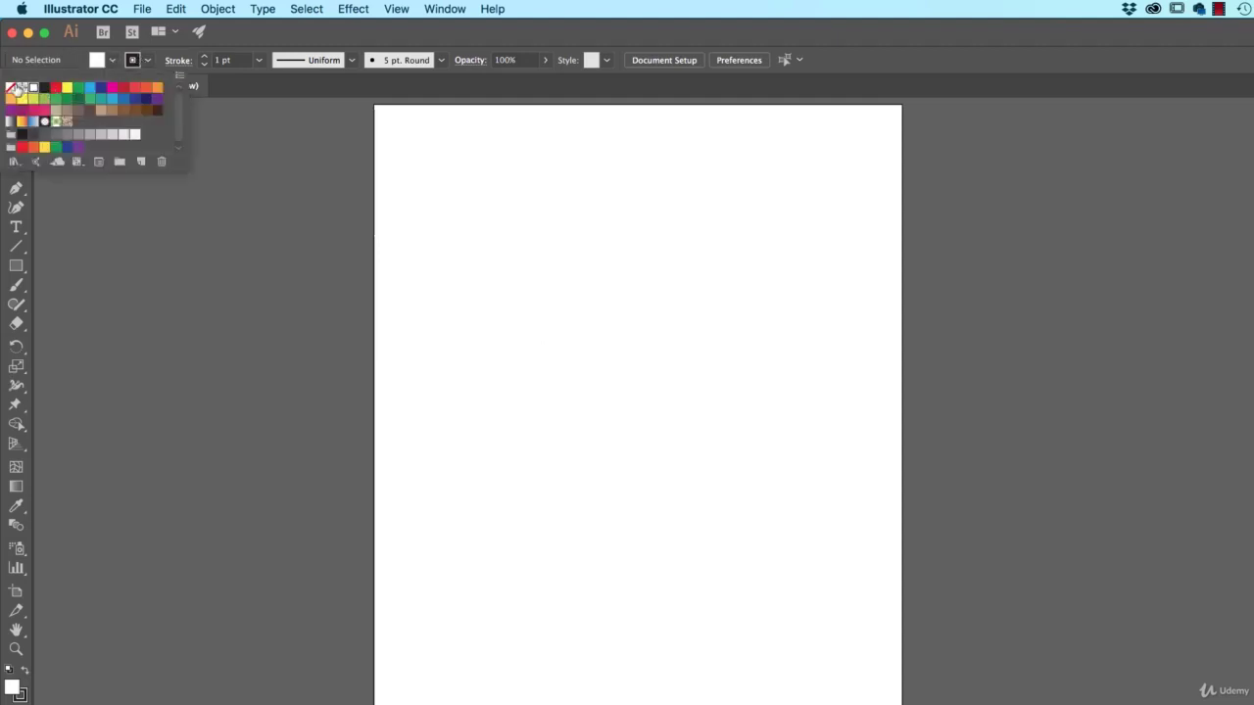
pyautogui.click(12, 88)
pyautogui.click(278, 203)
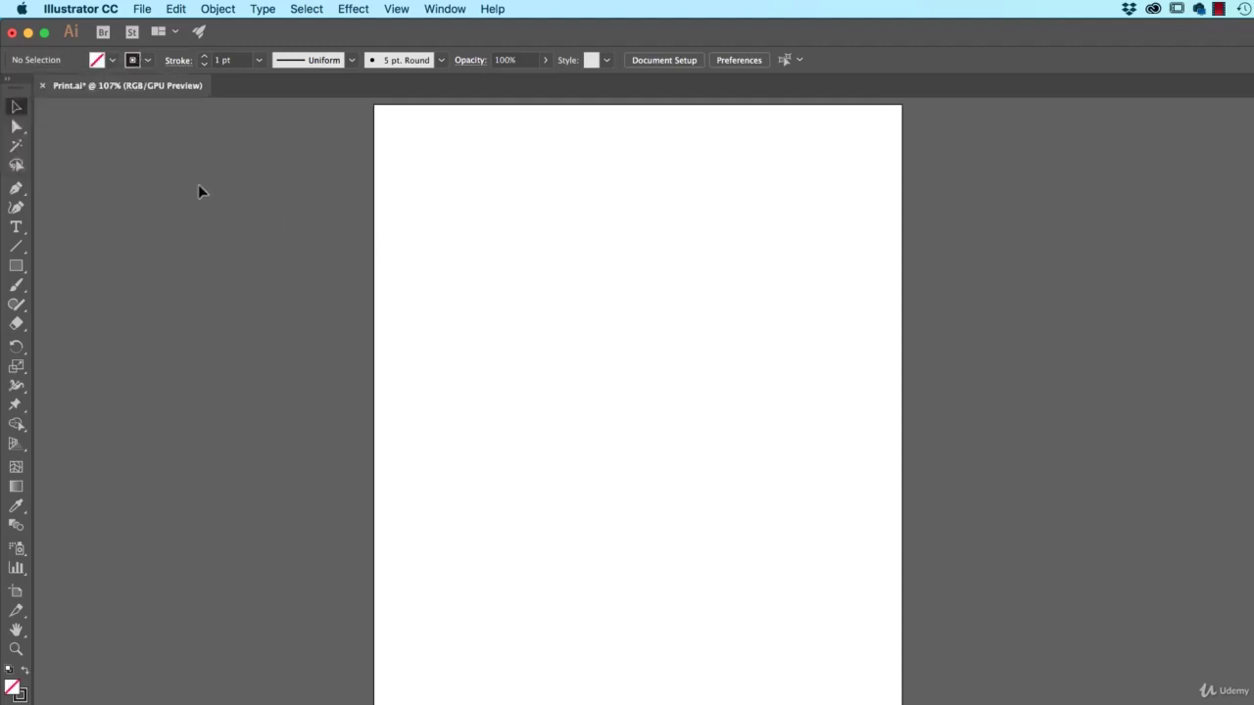
pyautogui.click(16, 226)
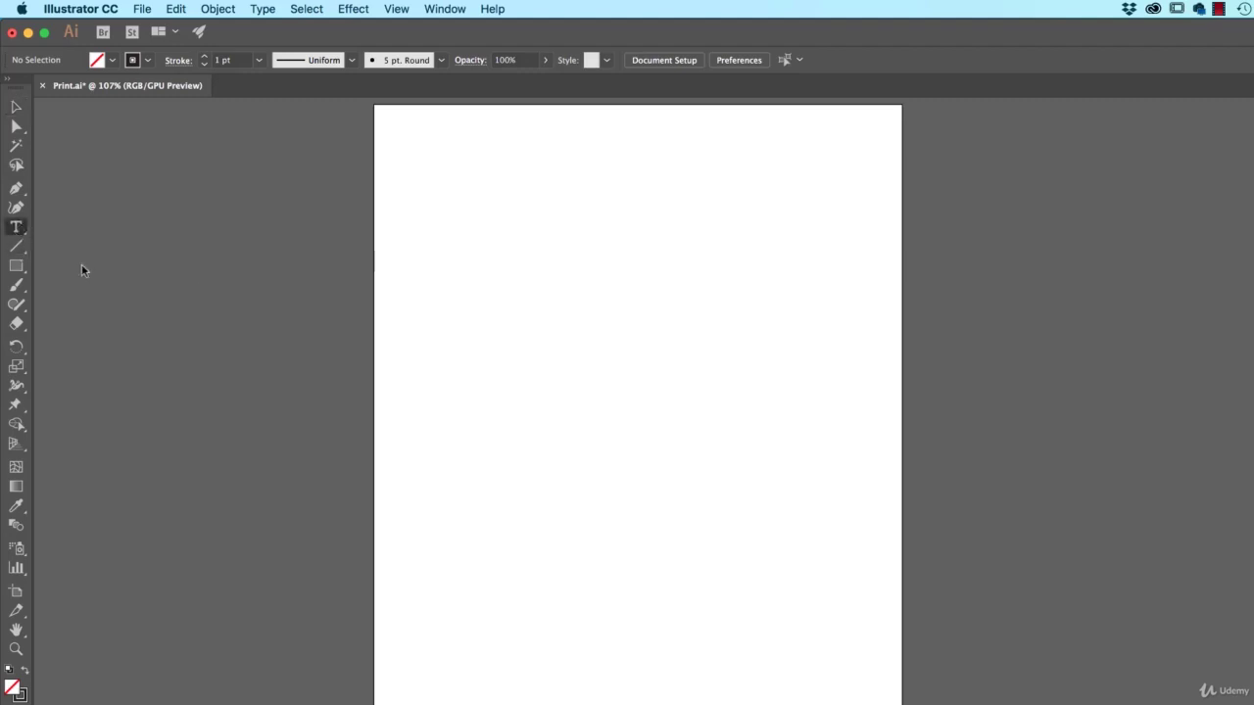
# Place Lorem ipsum sample text and format it as Museo Sans 500 at 10 pt.
pyautogui.click(502, 303)
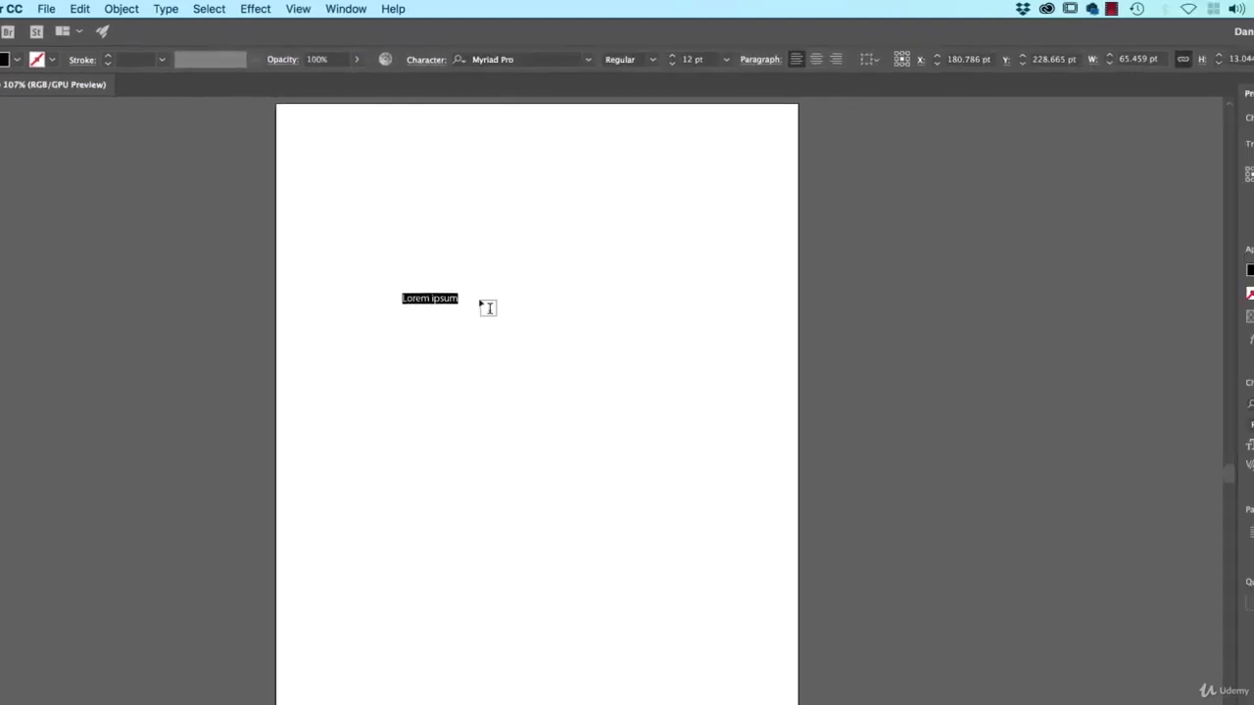
pyautogui.click(1153, 397)
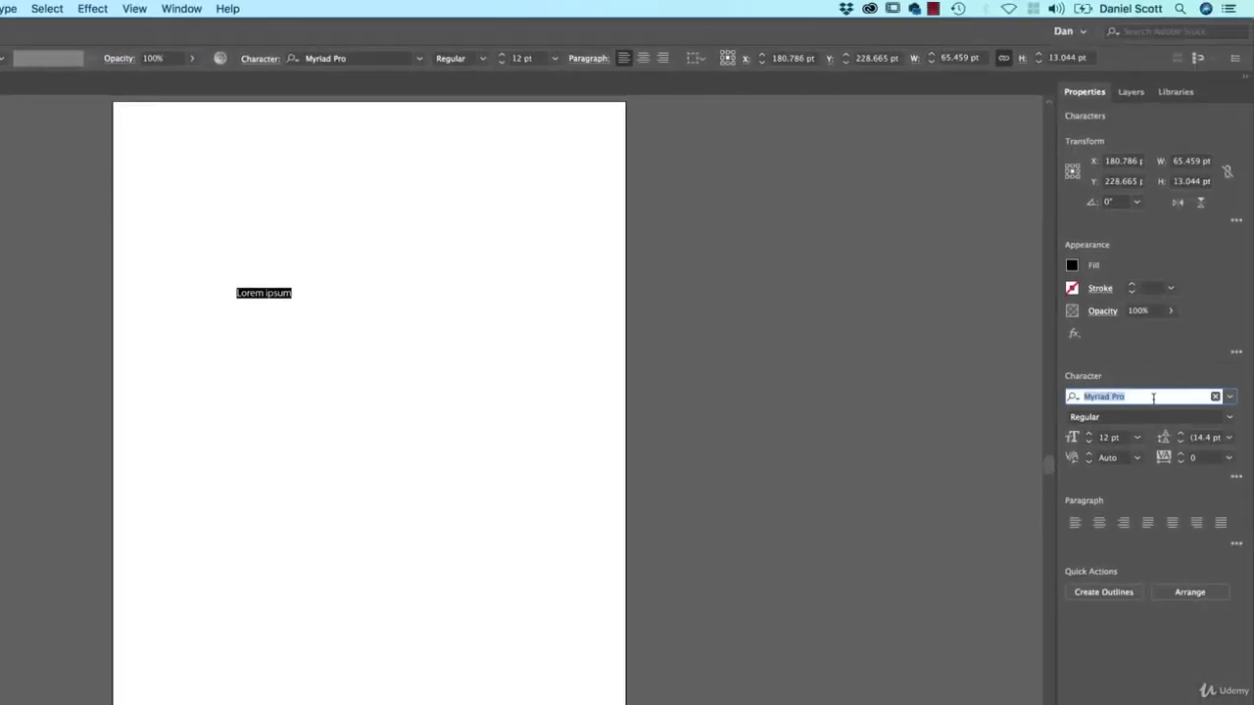
pyautogui.write('mues')
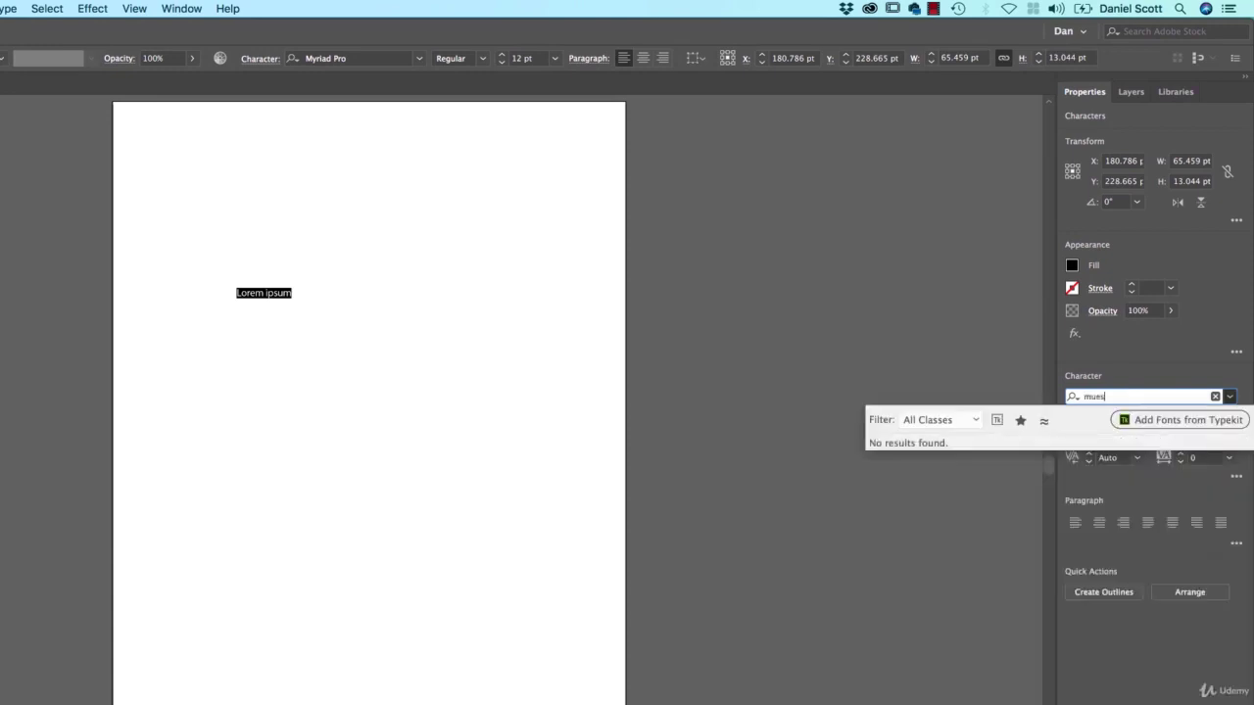
pyautogui.write('mue')
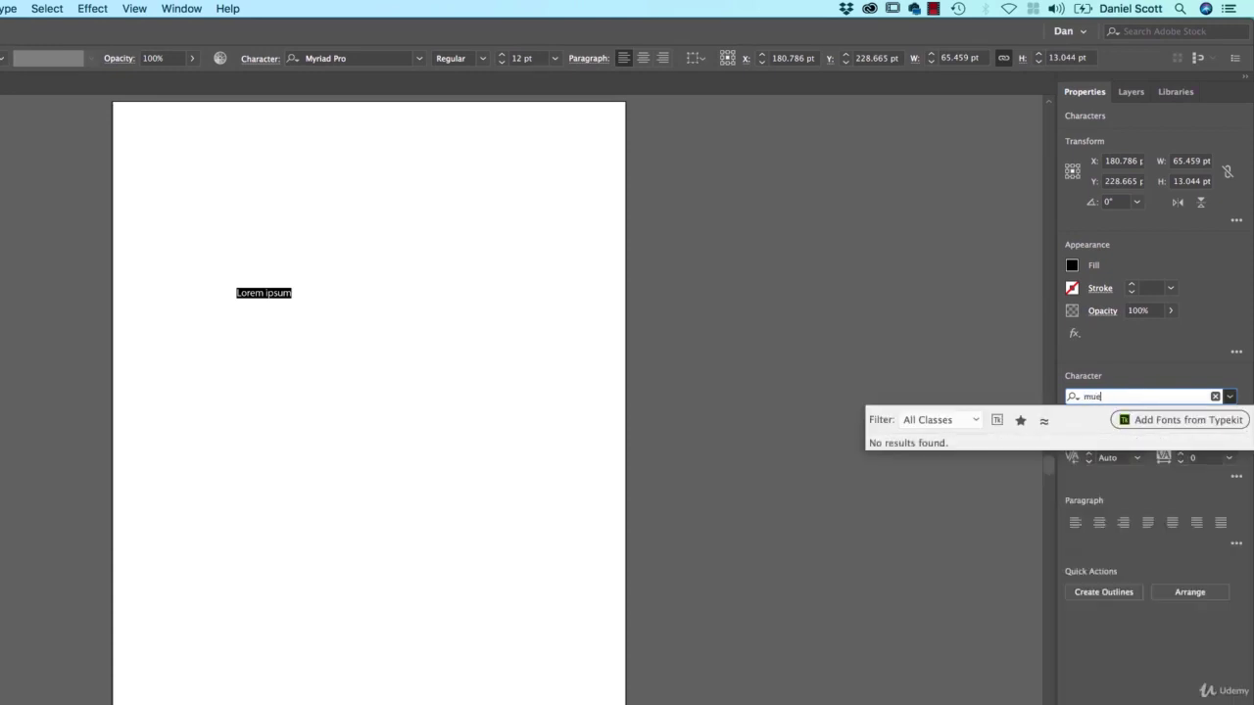
pyautogui.press('BackSpace')
pyautogui.write('s')
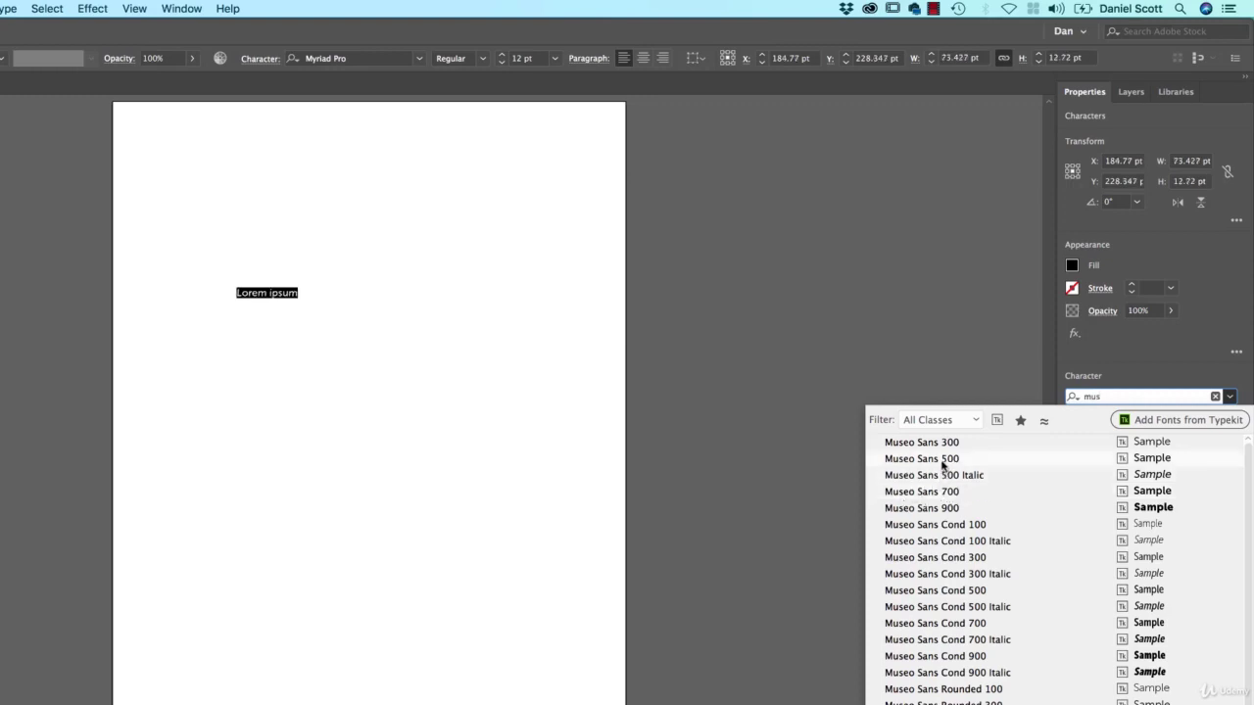
pyautogui.click(943, 461)
pyautogui.click(1089, 443)
pyautogui.click(1088, 443)
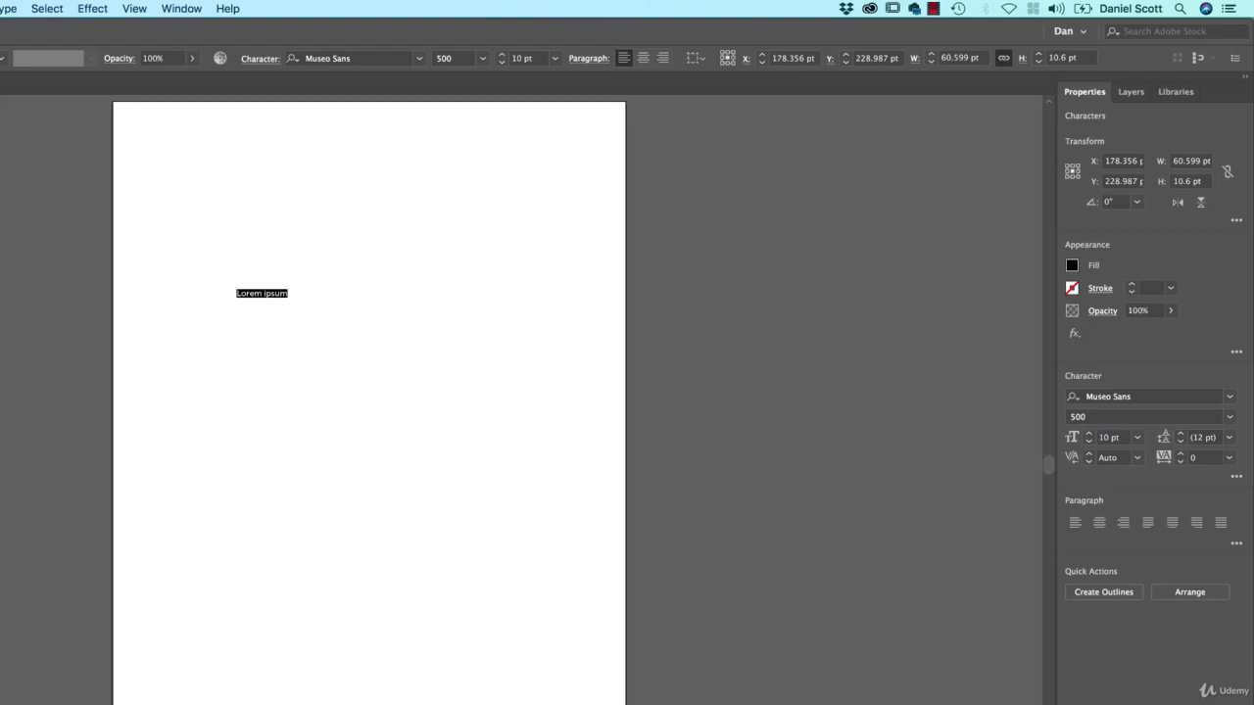
pyautogui.press('Escape')
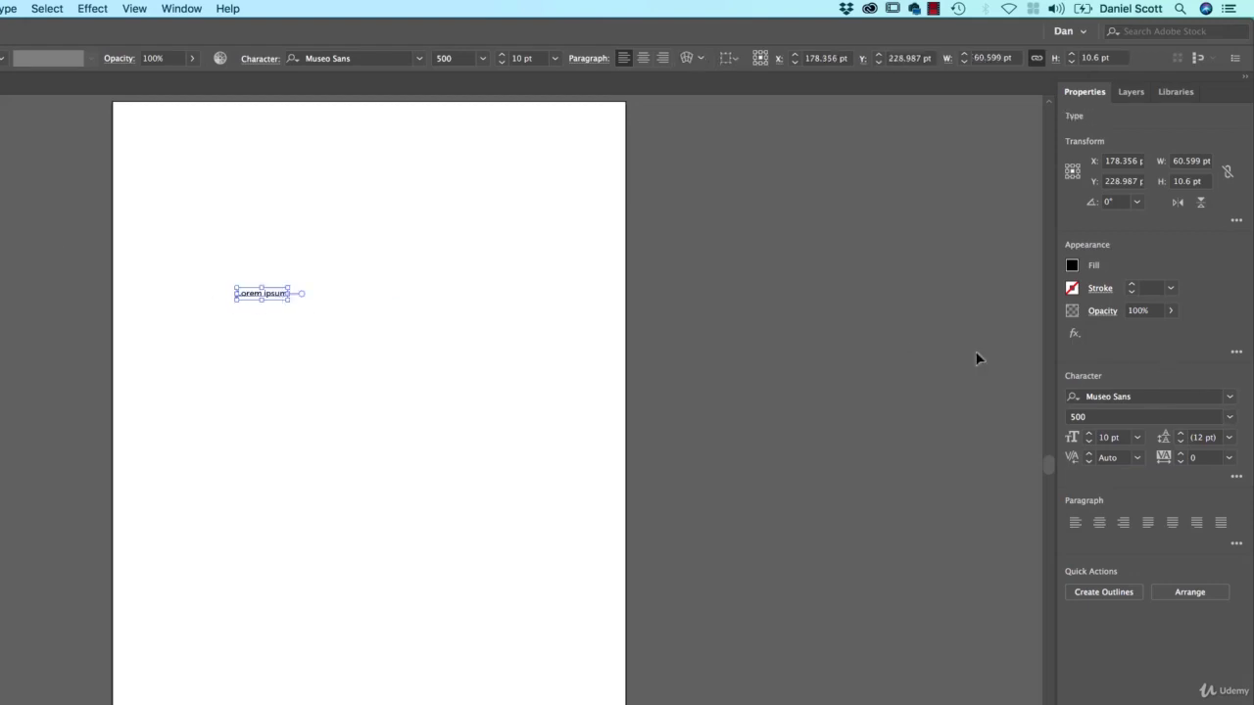
# In the Character Styles panel, redefine Normal Character Style from the Museo Sans 500, 10 pt text.
pyautogui.click(182, 8)
pyautogui.moveTo(234, 669)
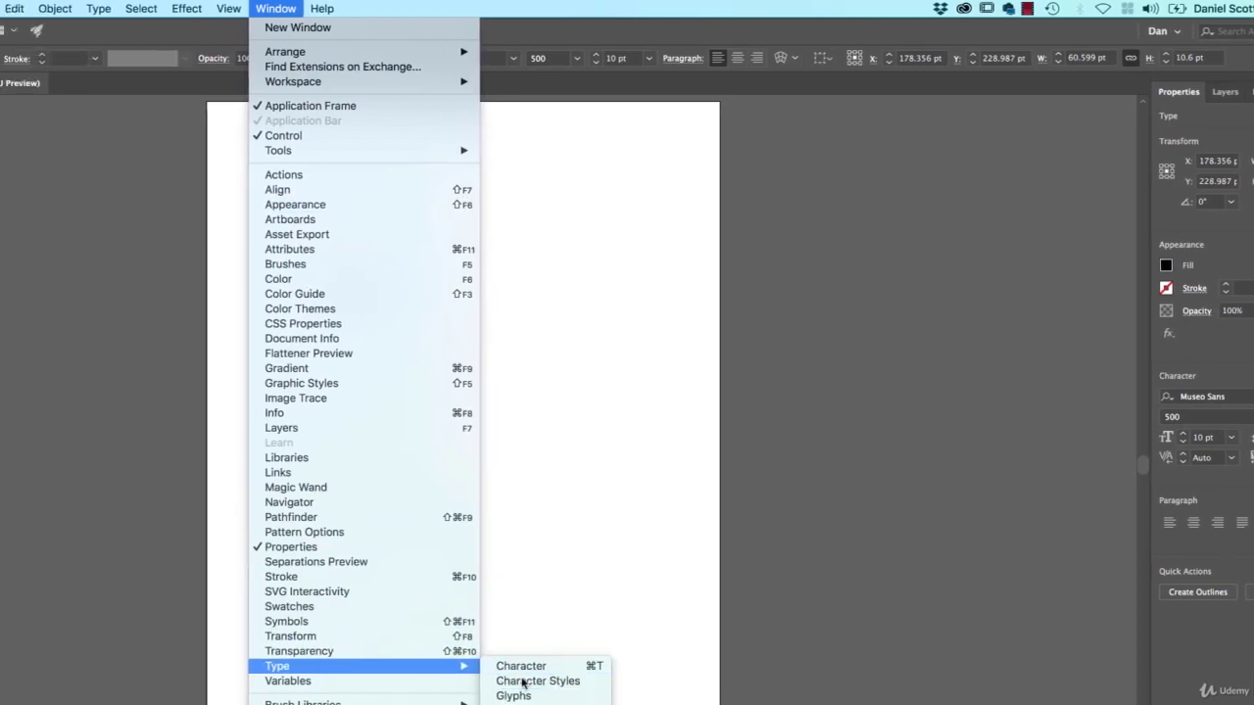
pyautogui.click(443, 681)
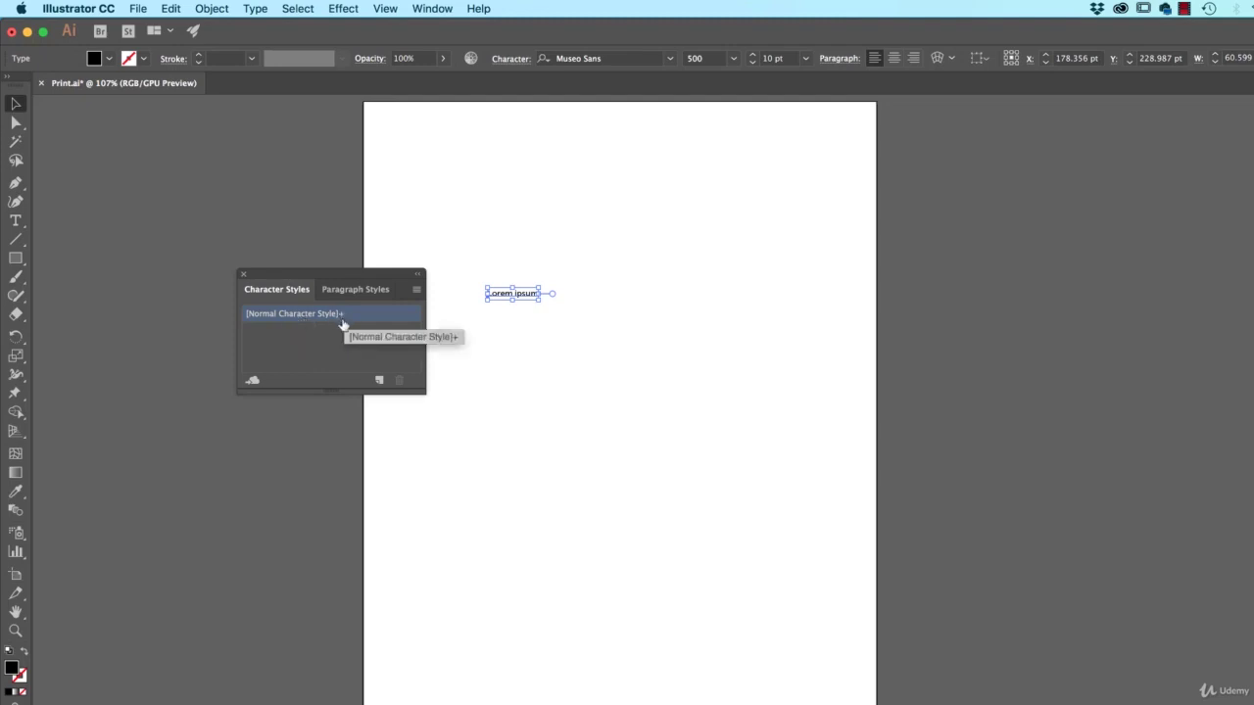
pyautogui.click(415, 291)
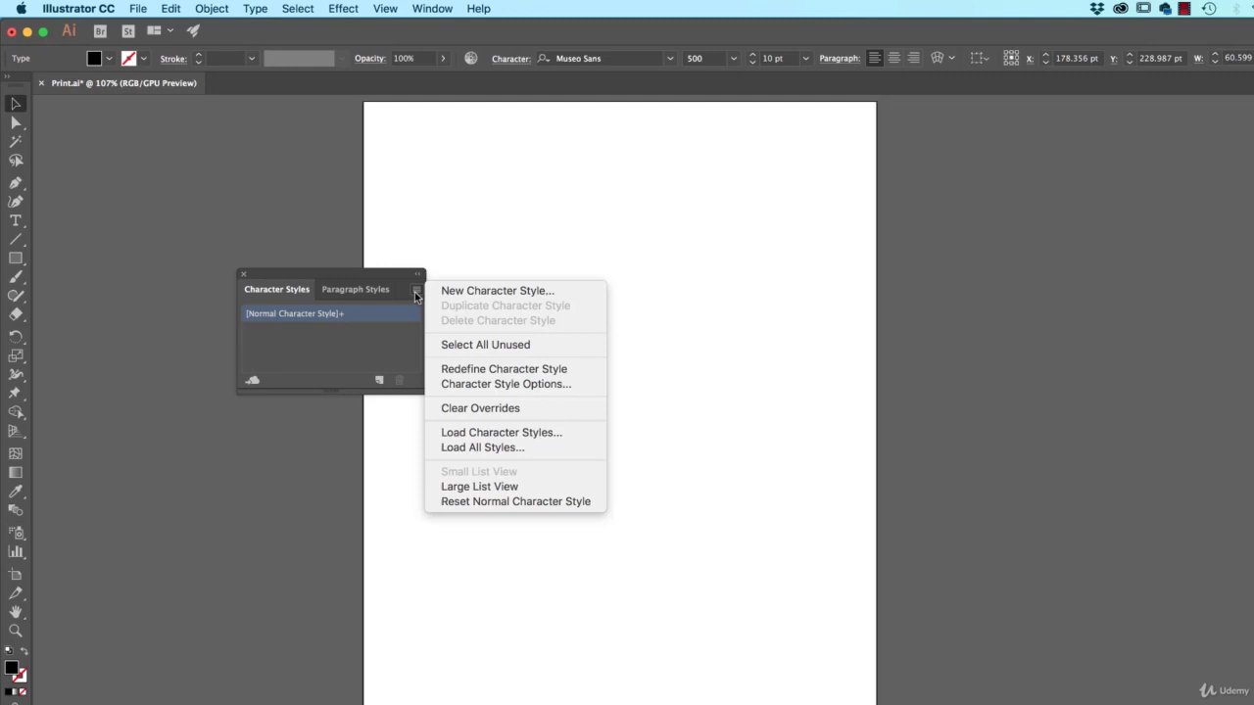
pyautogui.click(471, 369)
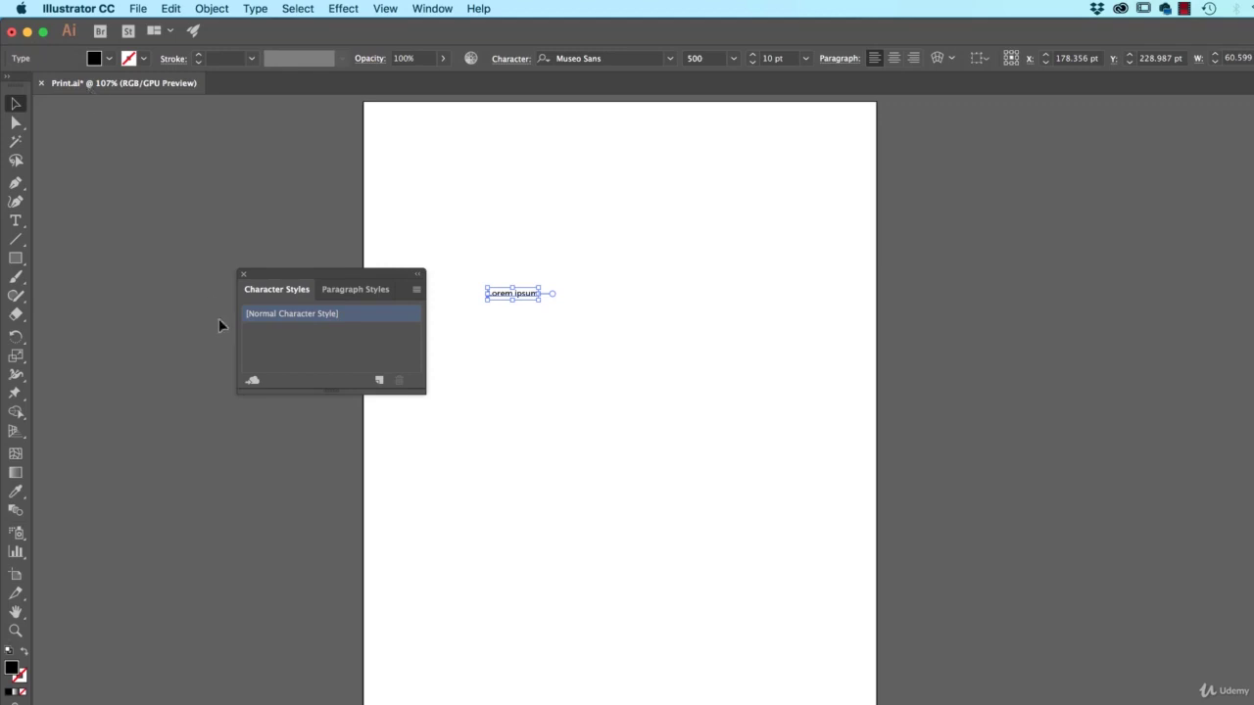
# Delete the sample text, then save and close Print.ai.
pyautogui.click(243, 274)
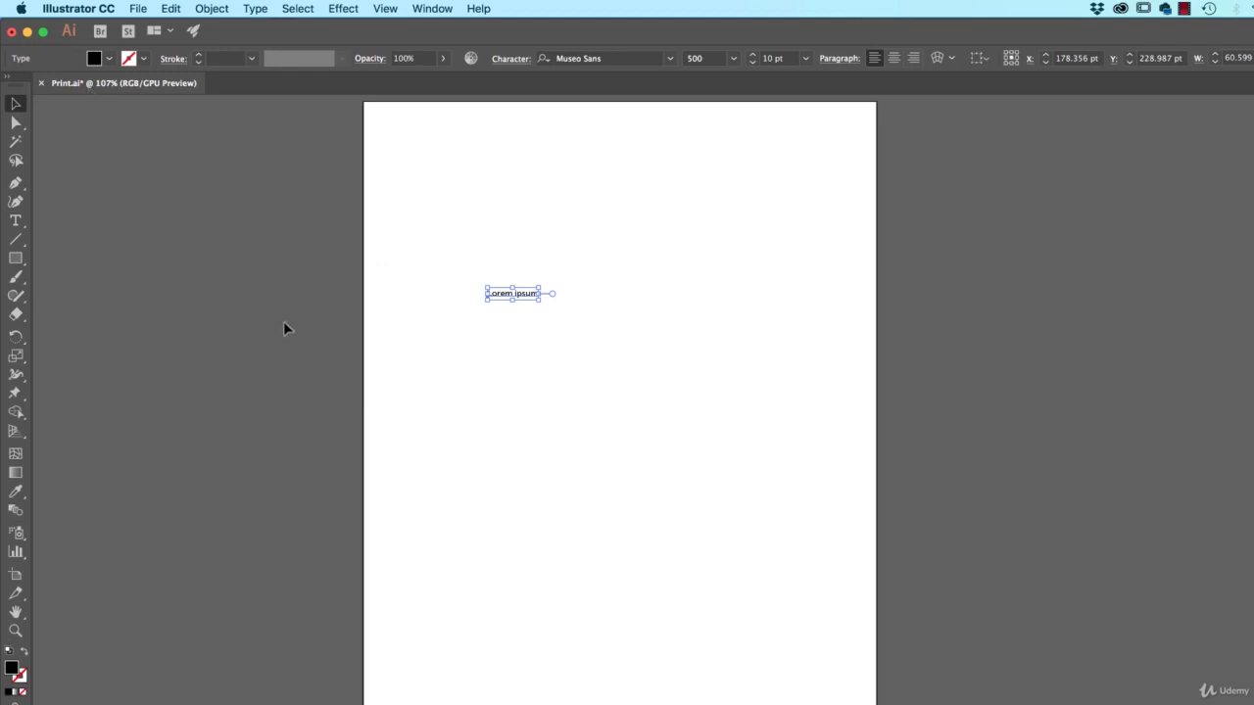
pyautogui.press('Delete')
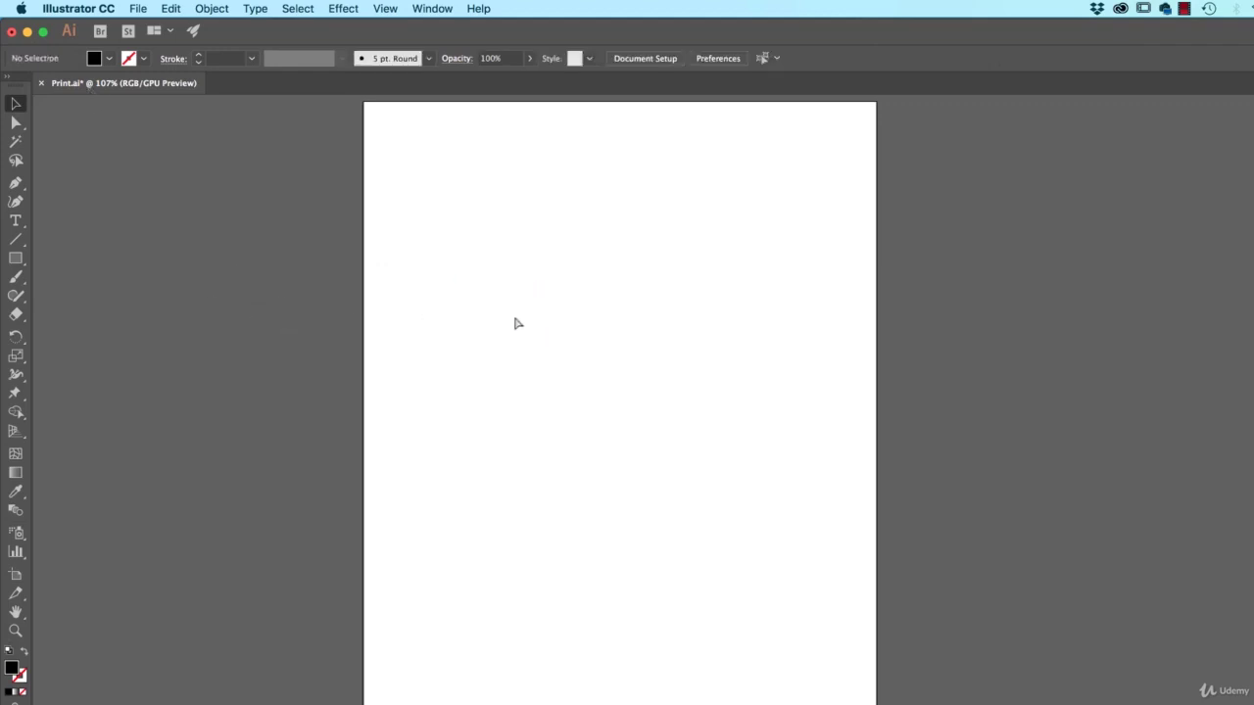
pyautogui.press('super+s')
pyautogui.press('super+w')
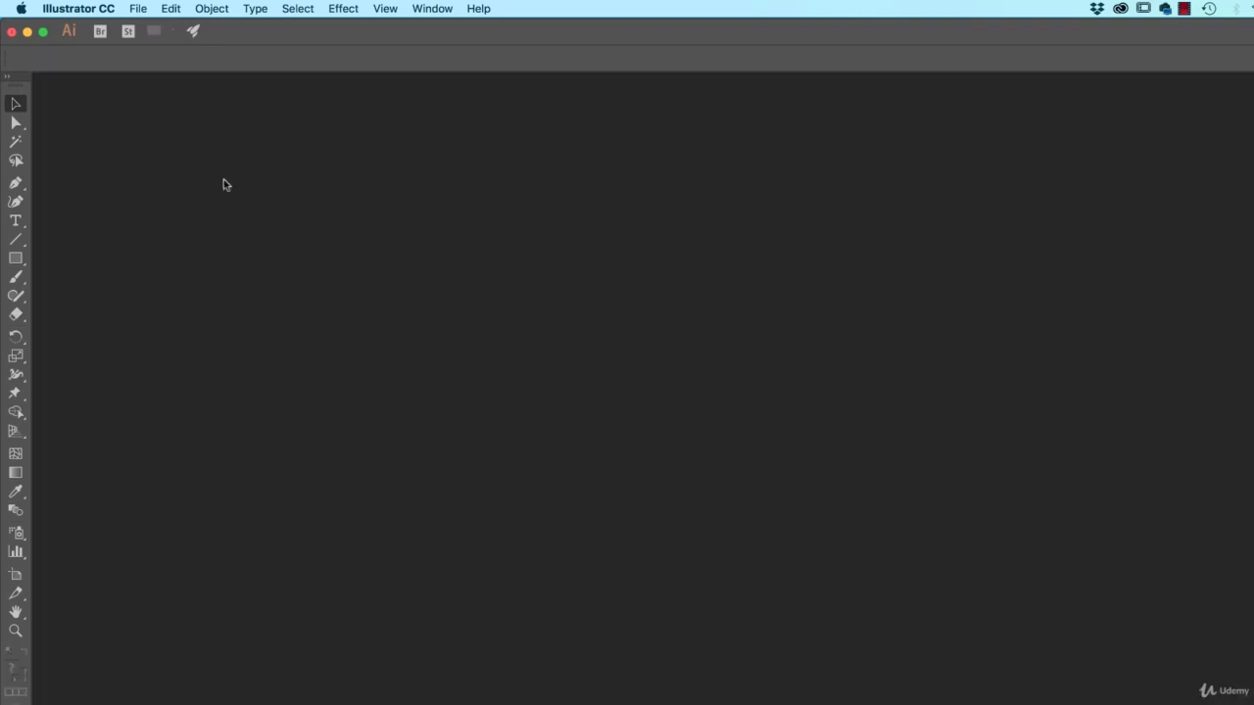
# Create a new Letter document from the Print presets.
pyautogui.click(138, 8)
pyautogui.click(155, 28)
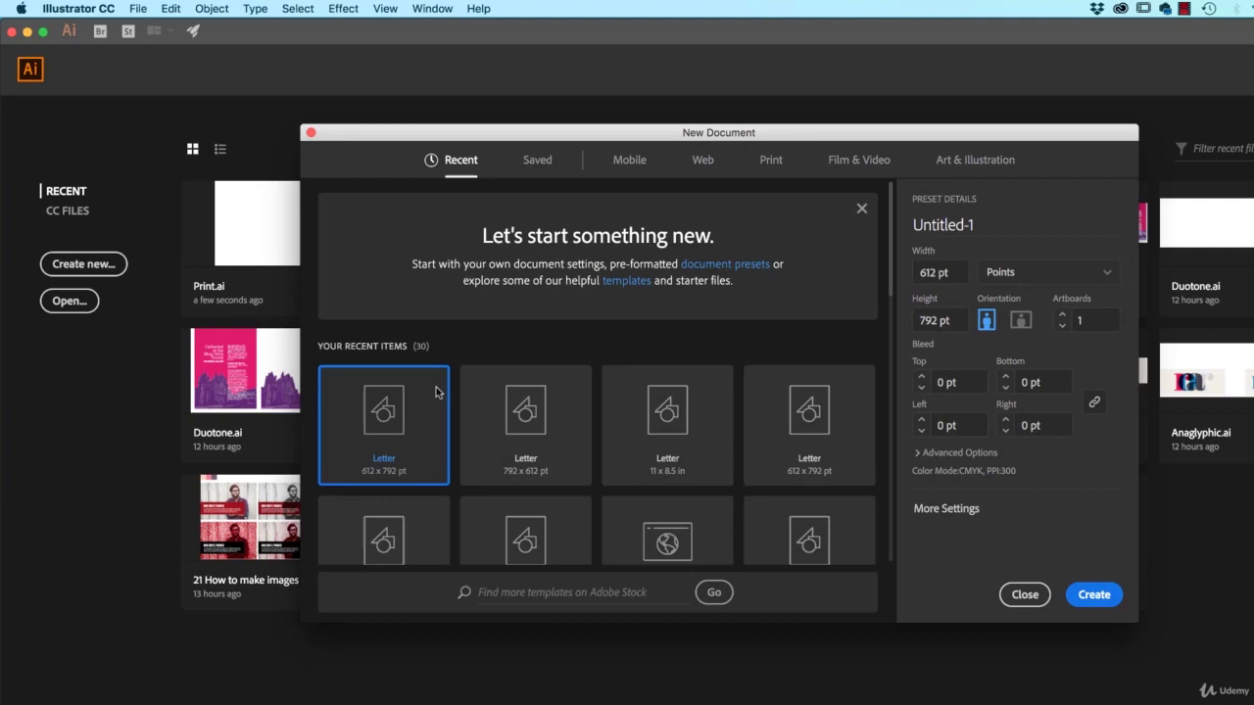
pyautogui.click(771, 159)
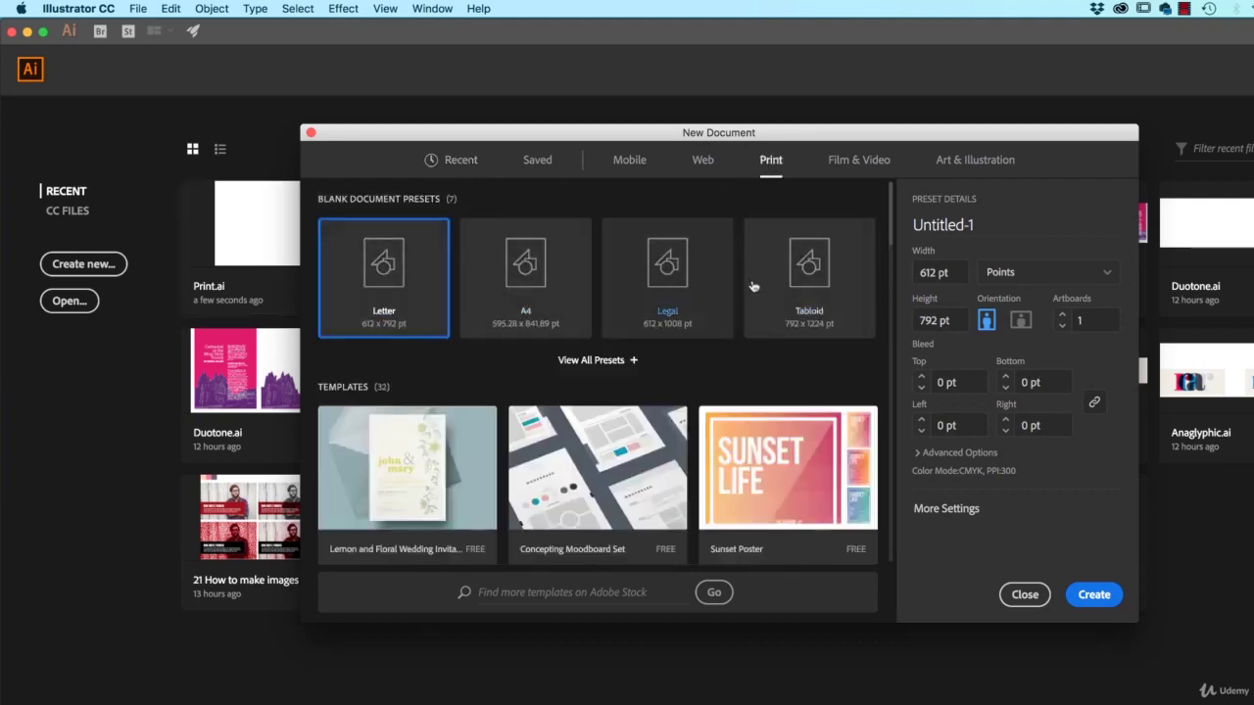
pyautogui.click(1094, 596)
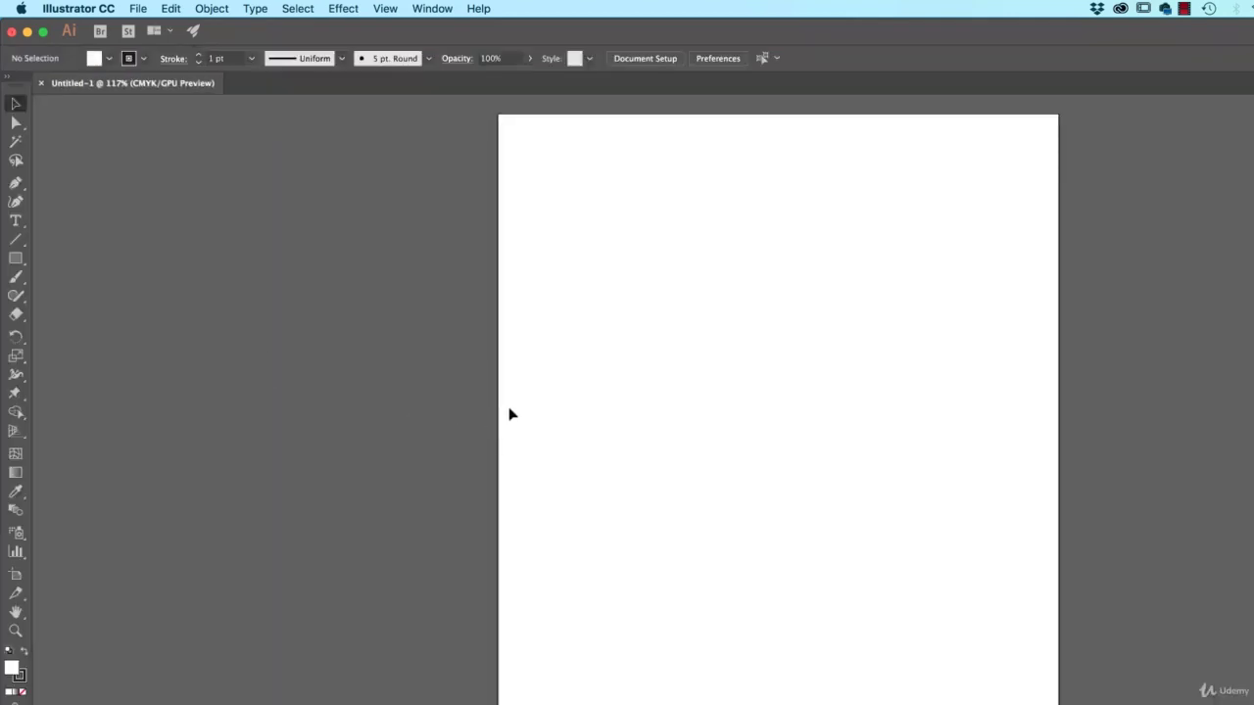
# Place test text to confirm the default font is Museo Sans 500 10 pt, then delete it.
pyautogui.press('t')
pyautogui.click(622, 343)
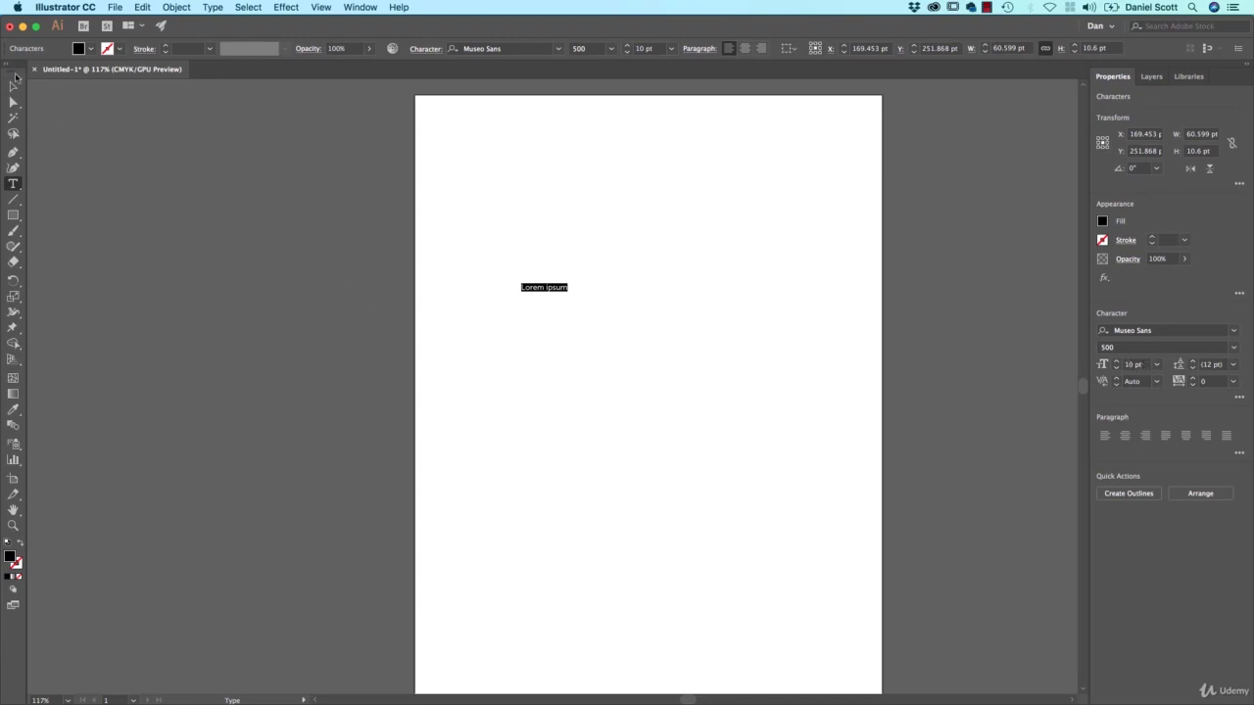
pyautogui.click(14, 87)
pyautogui.click(396, 252)
pyautogui.moveTo(400, 250); pyautogui.dragTo(591, 339)
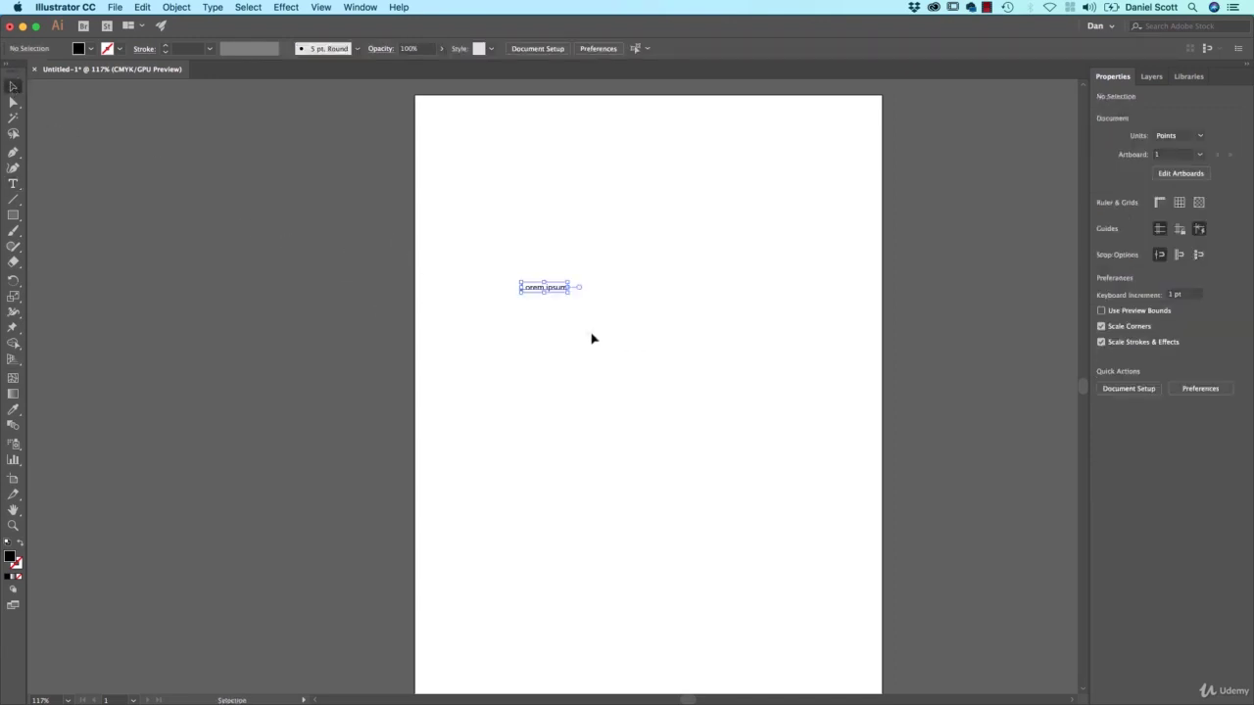
pyautogui.press('Delete')
# Close Untitled-1 without saving.
pyautogui.click(33, 70)
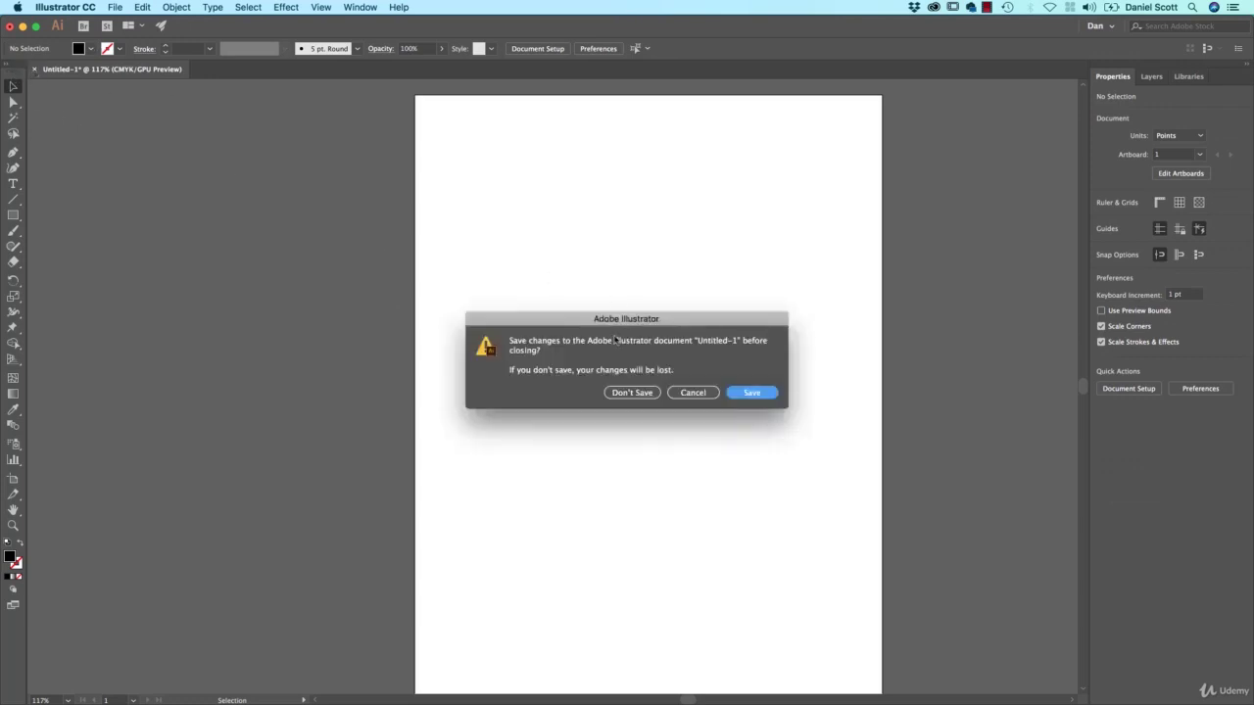
pyautogui.click(613, 392)
pyautogui.moveTo(676, 315); pyautogui.dragTo(635, 249)
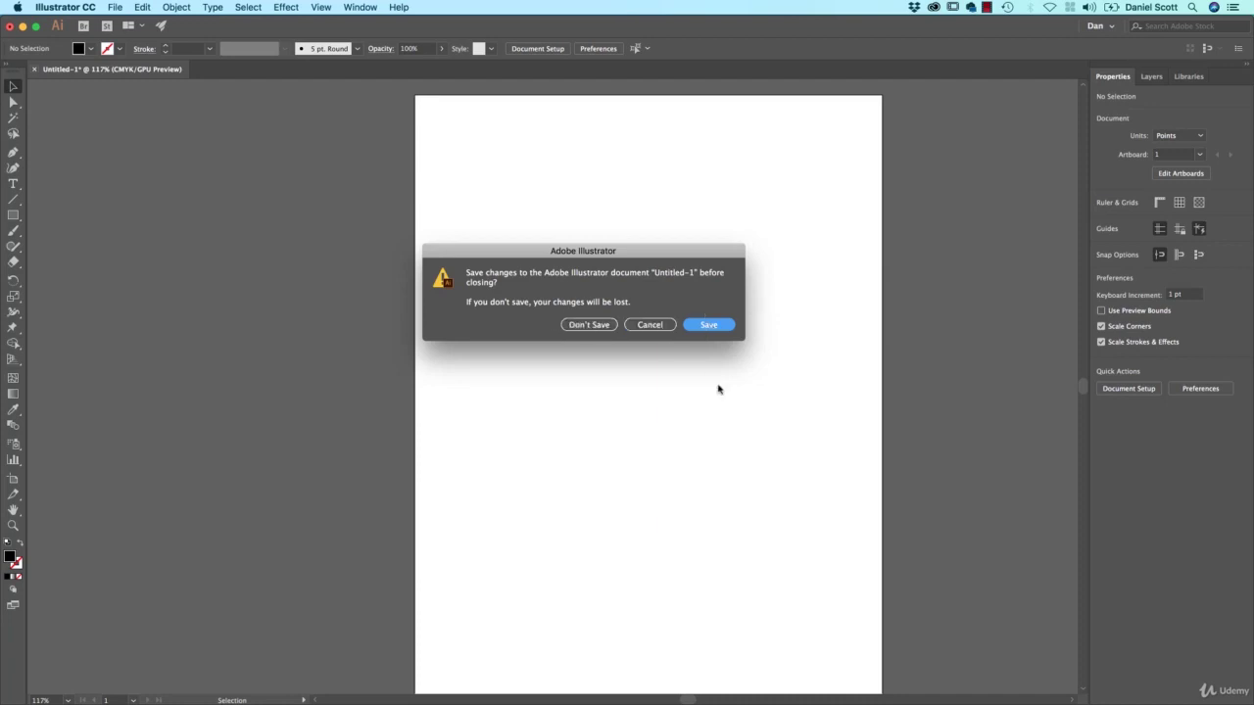
pyautogui.press('super+d')
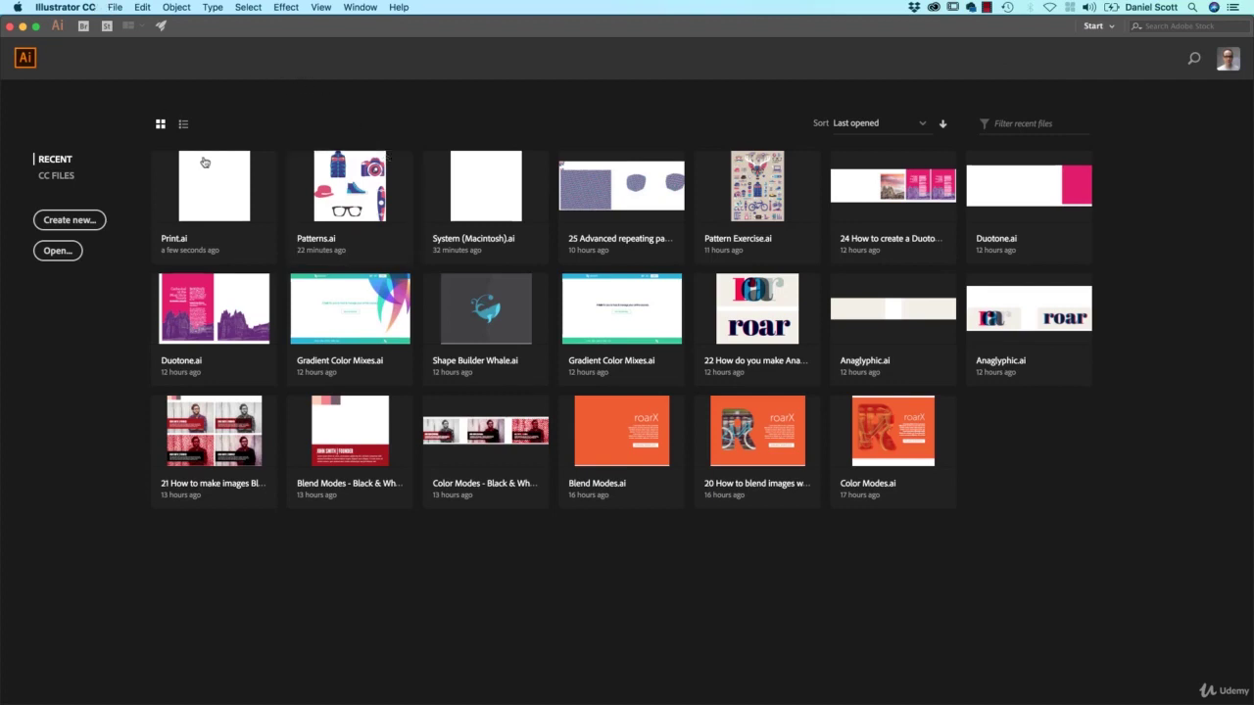
# Reopen Print.ai from the recent files list.
pyautogui.click(115, 7)
pyautogui.moveTo(176, 59)
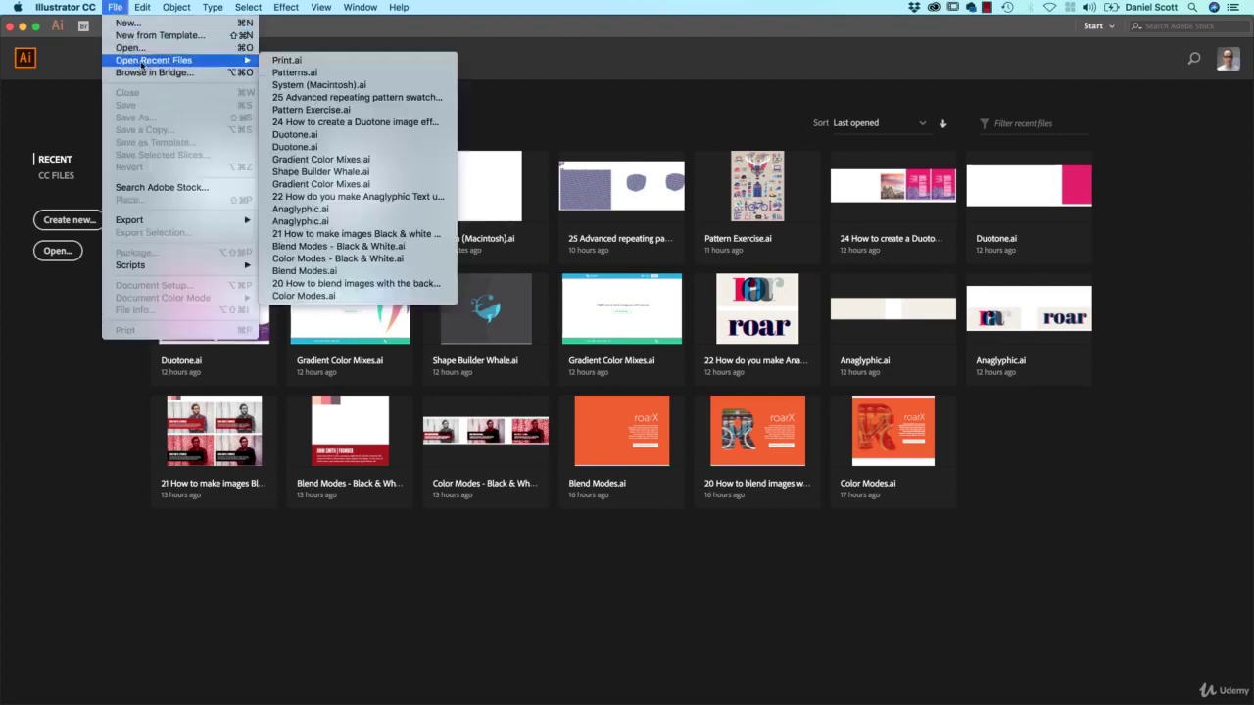
pyautogui.click(300, 63)
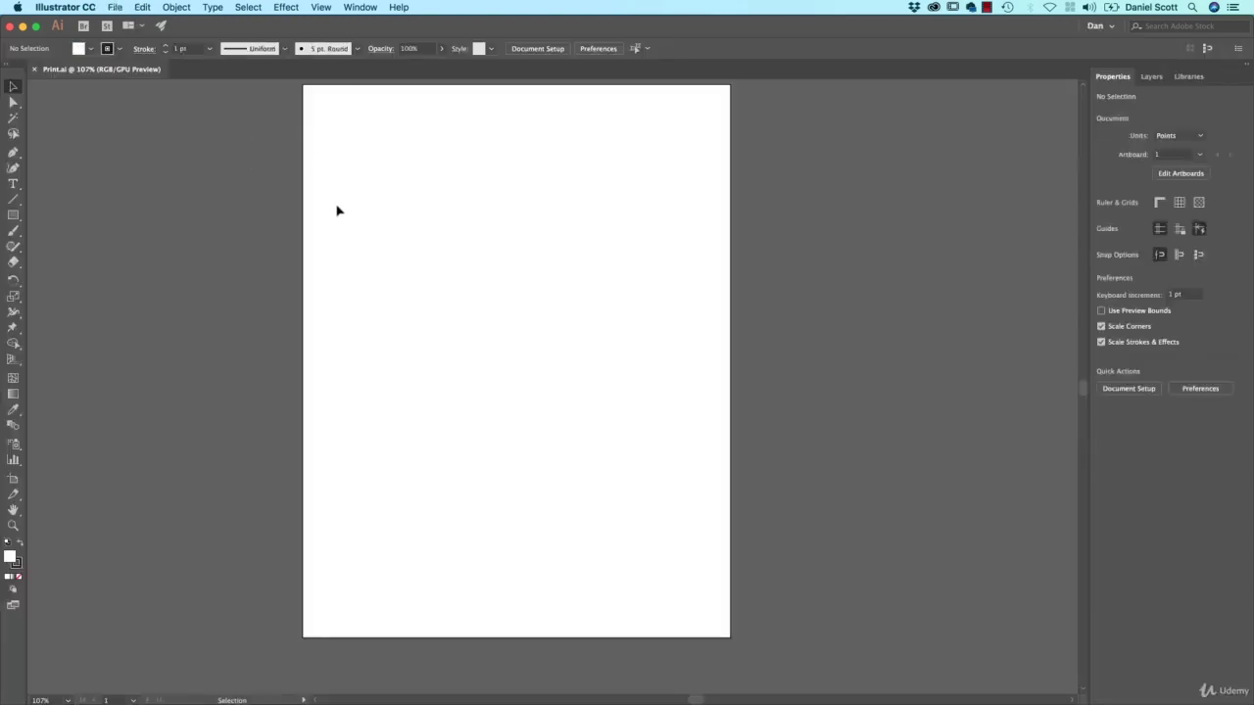
# Drag a text frame filled with Lorem ipsum placeholder text and show the Paragraph panel.
pyautogui.click(13, 184)
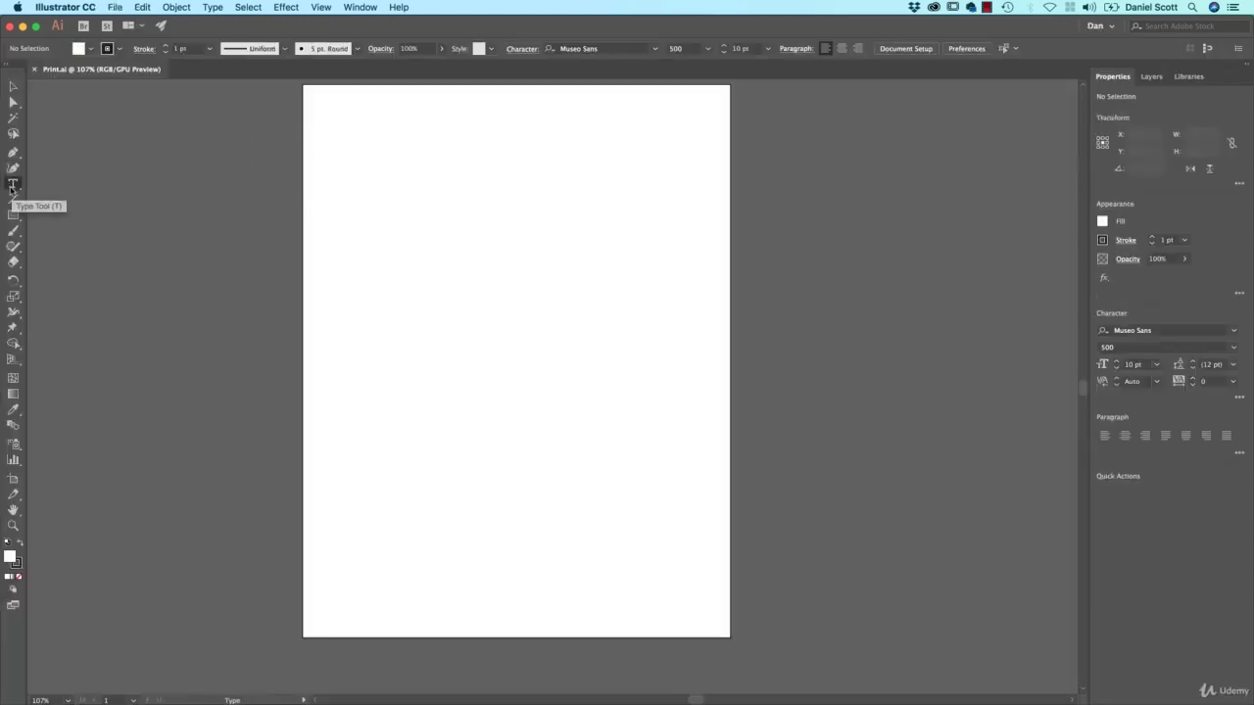
pyautogui.moveTo(383, 185); pyautogui.dragTo(594, 304)
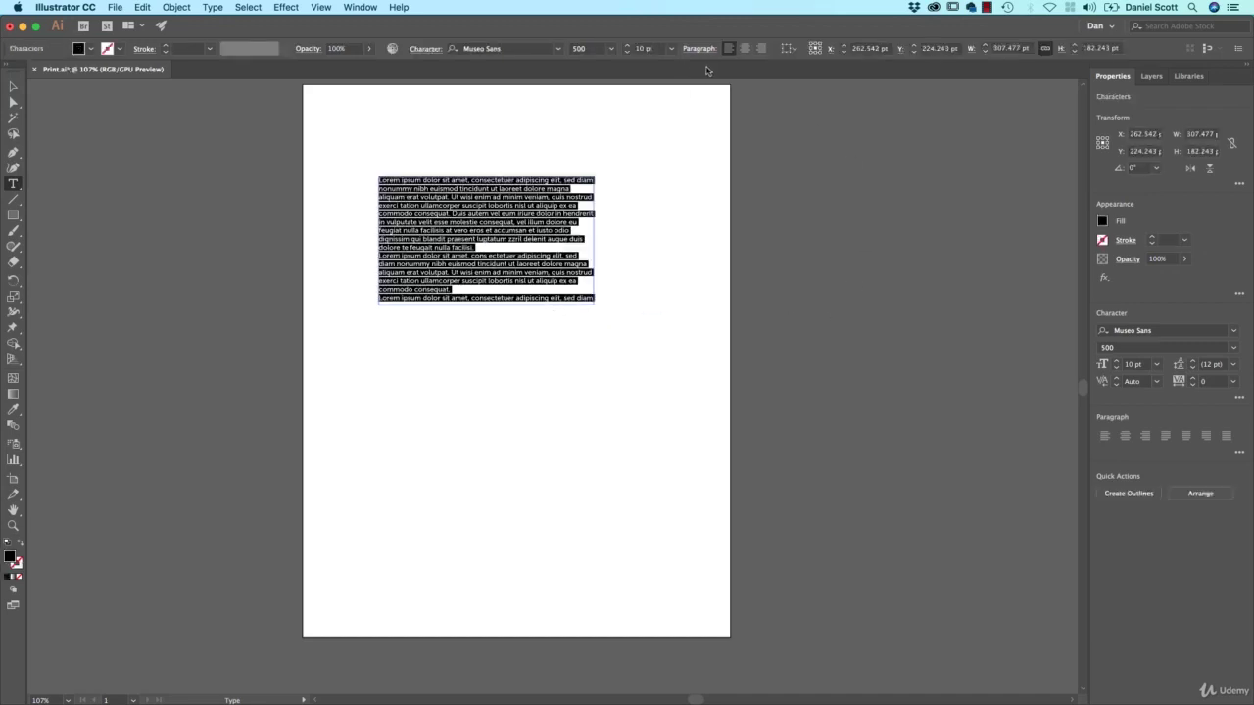
pyautogui.click(360, 7)
pyautogui.moveTo(416, 556)
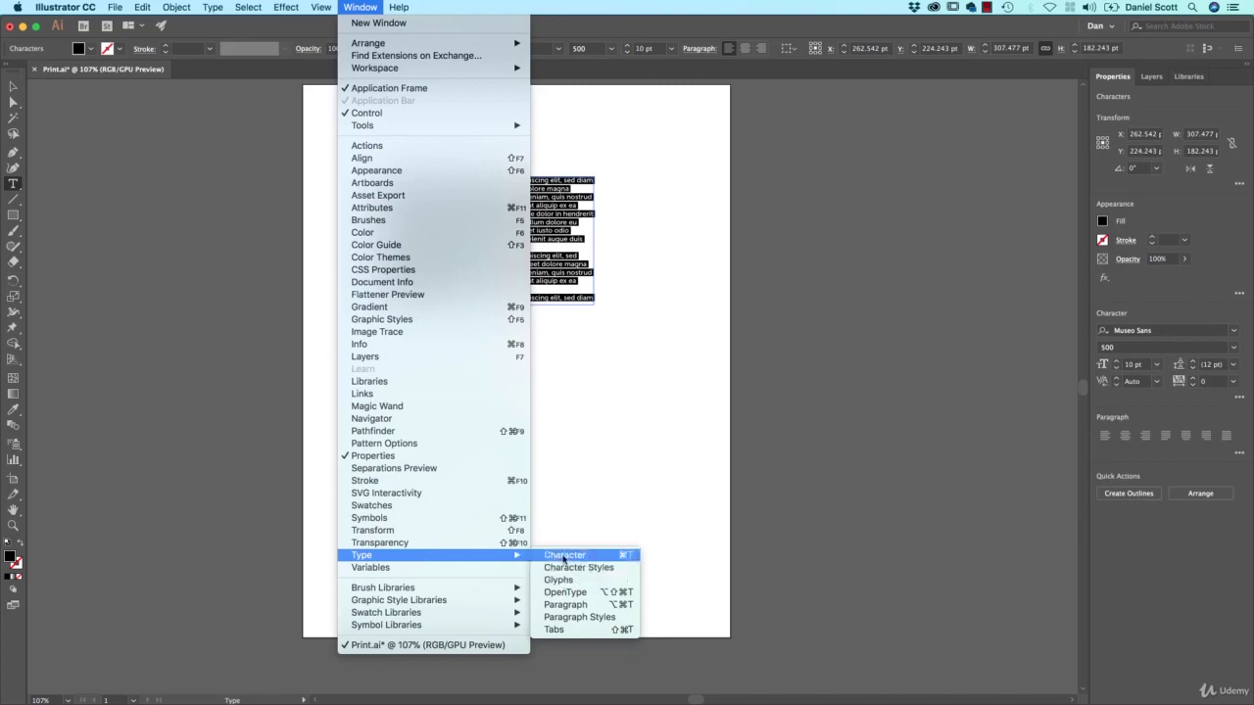
pyautogui.click(571, 605)
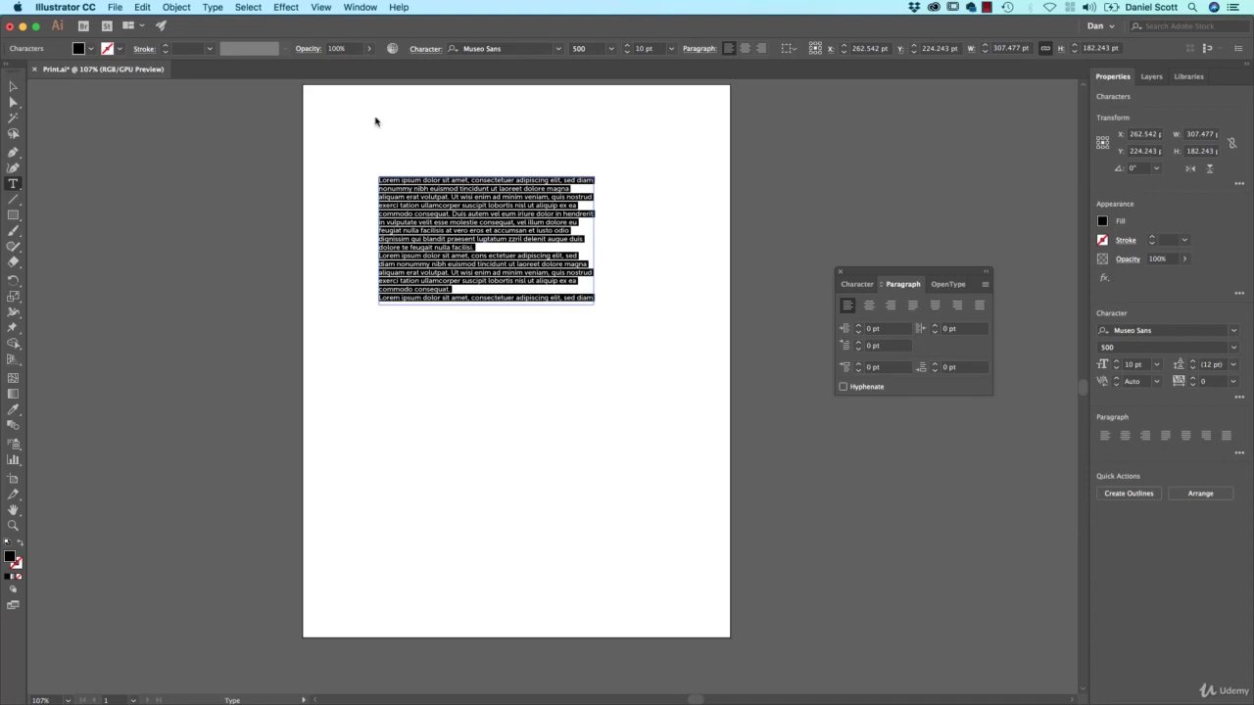
# Narrow the sample text frame to about 232 pt wide so its text rewraps, leaving hyphenation off.
pyautogui.click(15, 86)
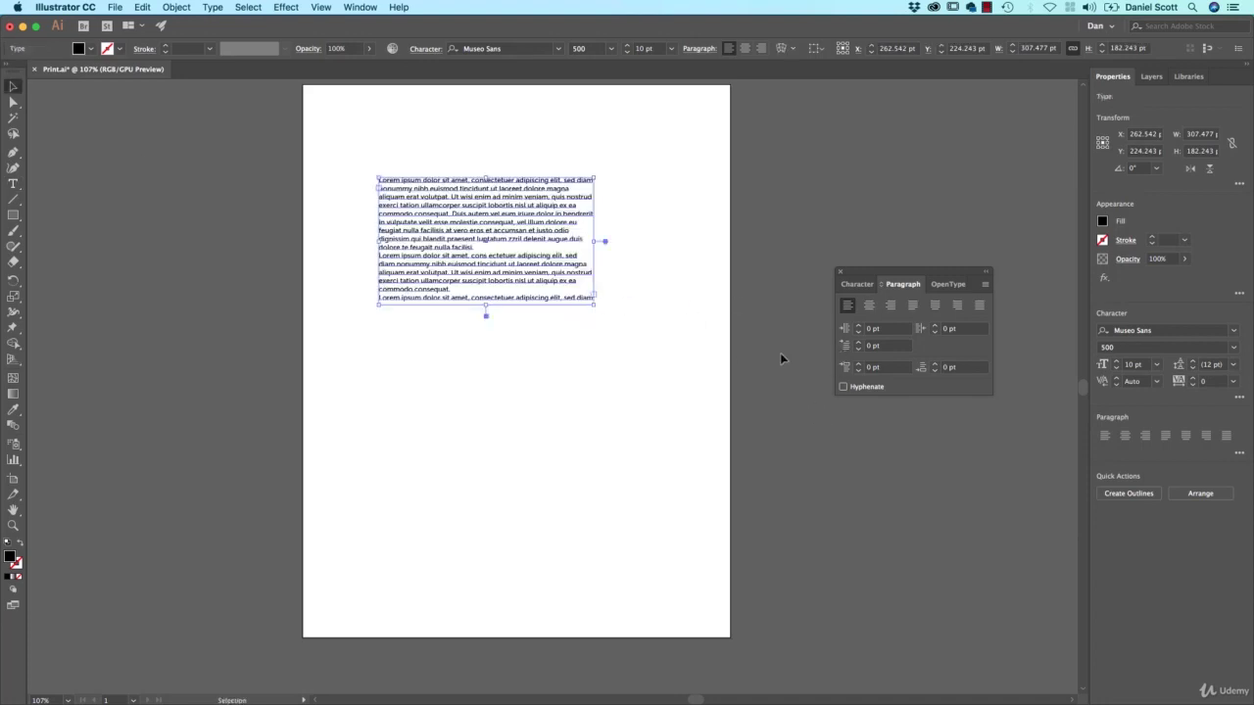
pyautogui.click(843, 387)
pyautogui.moveTo(592, 242); pyautogui.dragTo(537, 242)
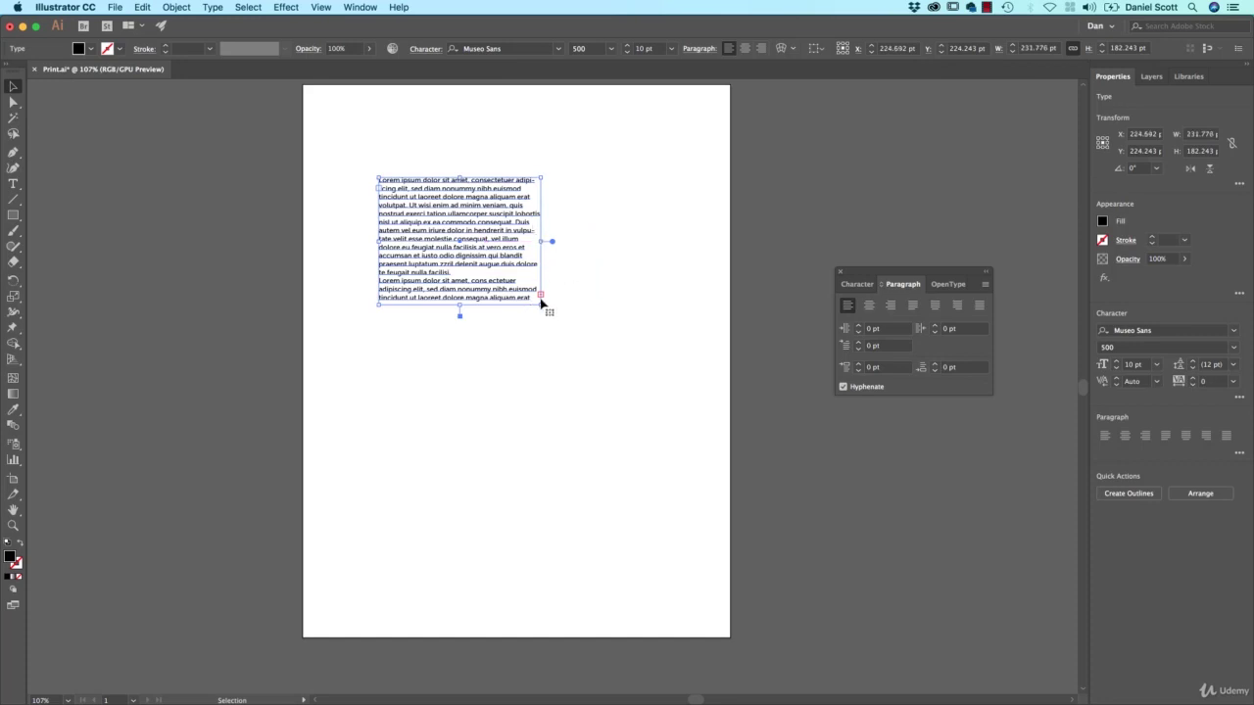
pyautogui.click(842, 387)
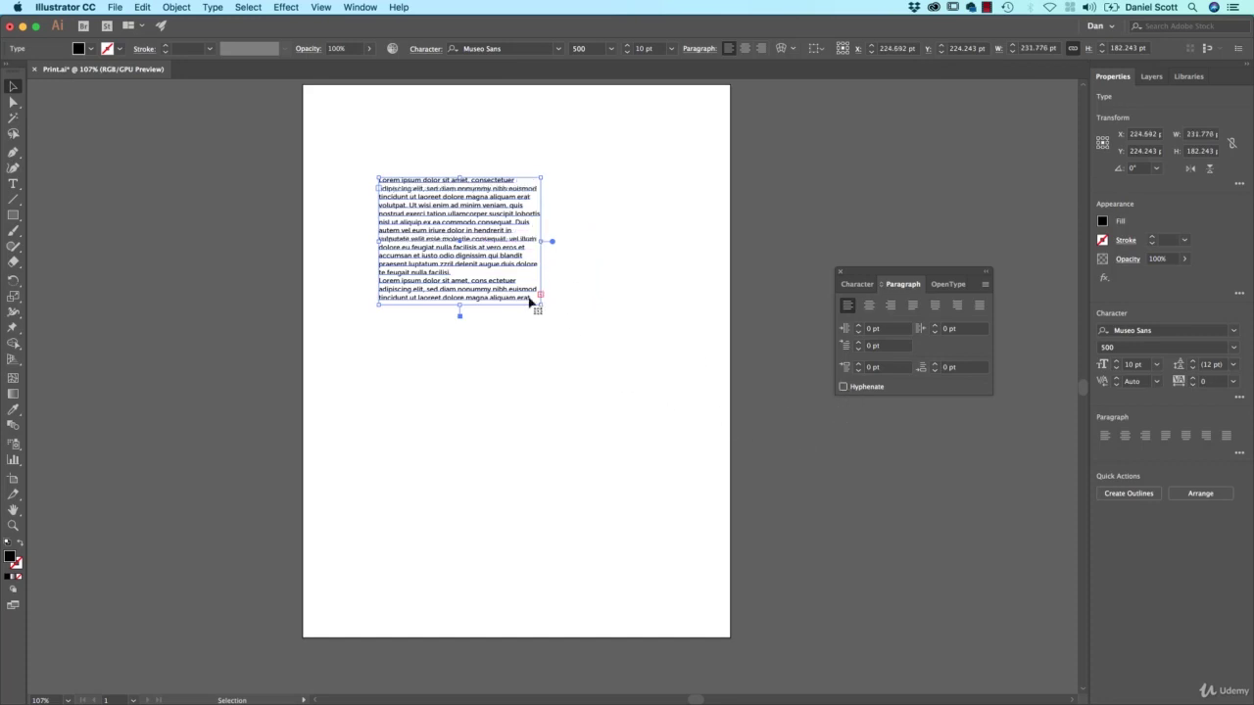
pyautogui.click(358, 6)
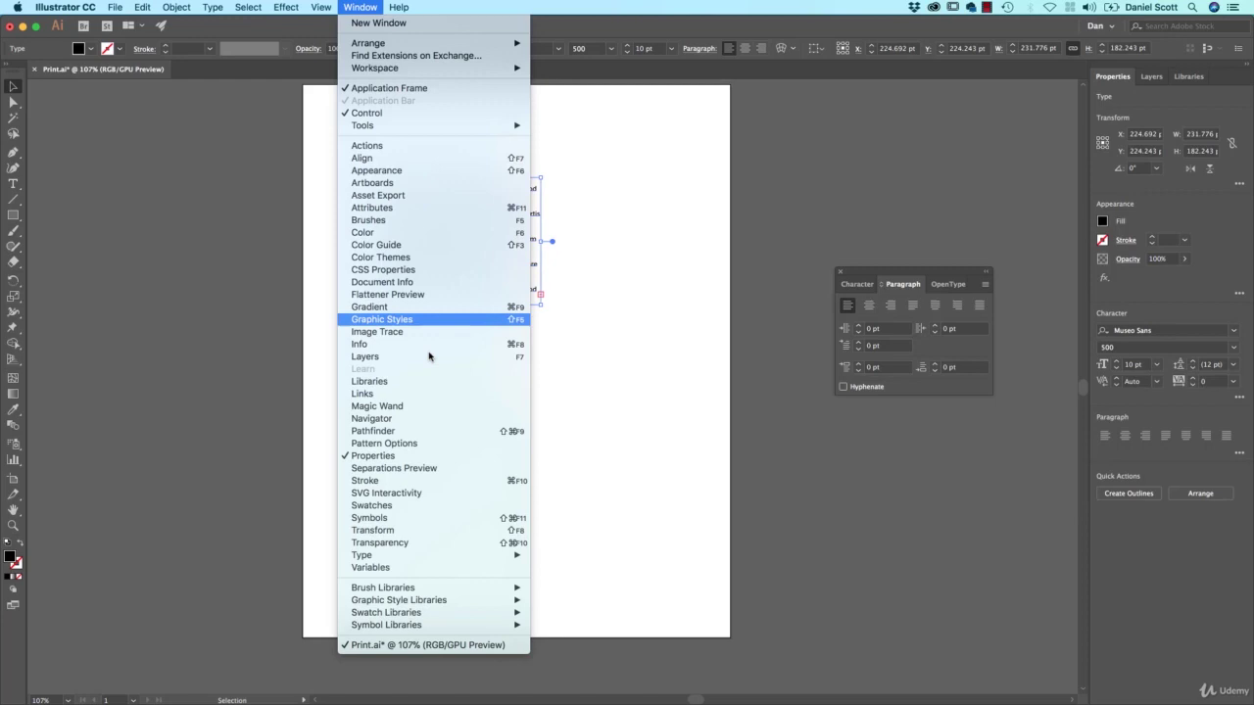
# Show the Paragraph Styles panel, check its flyout menu options, then close it.
pyautogui.moveTo(407, 560)
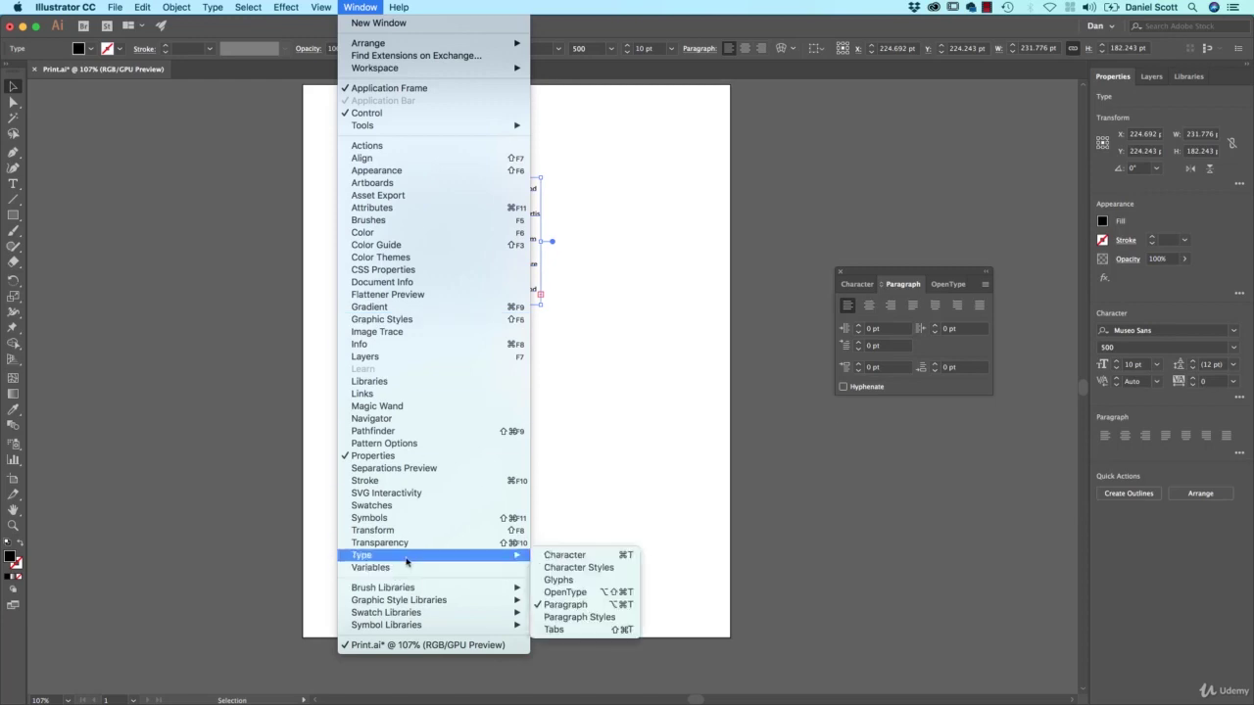
pyautogui.click(580, 617)
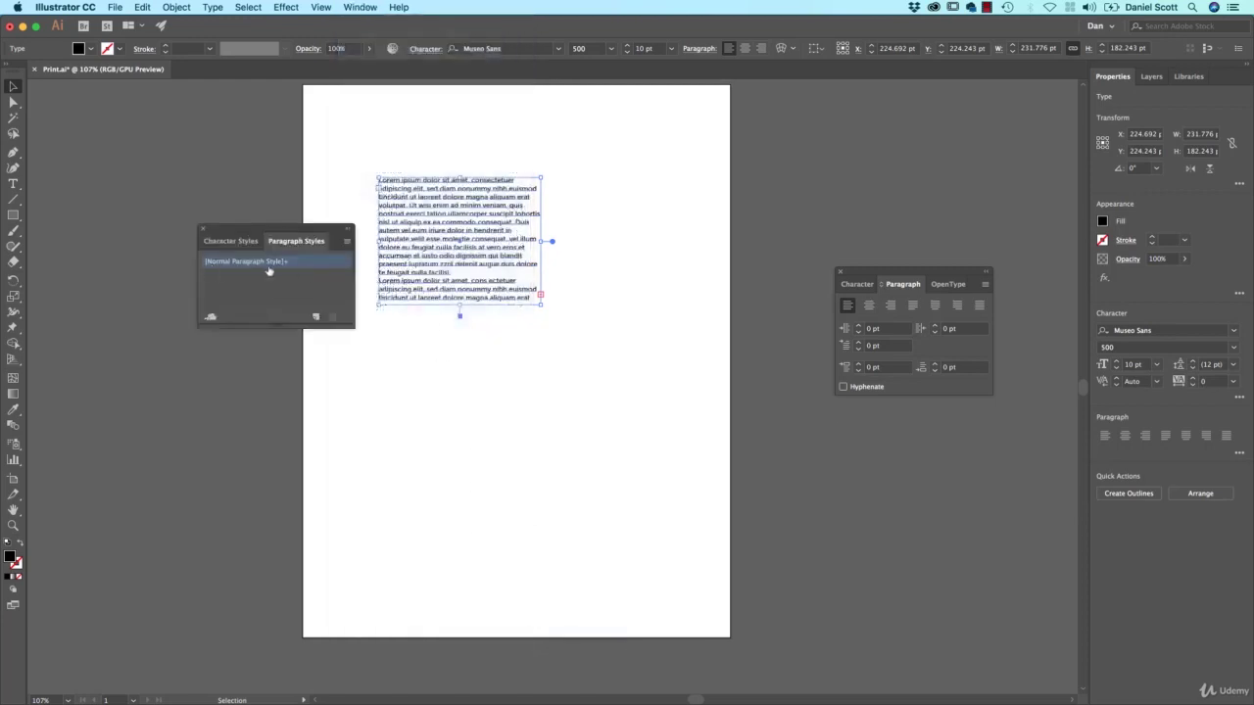
pyautogui.click(349, 241)
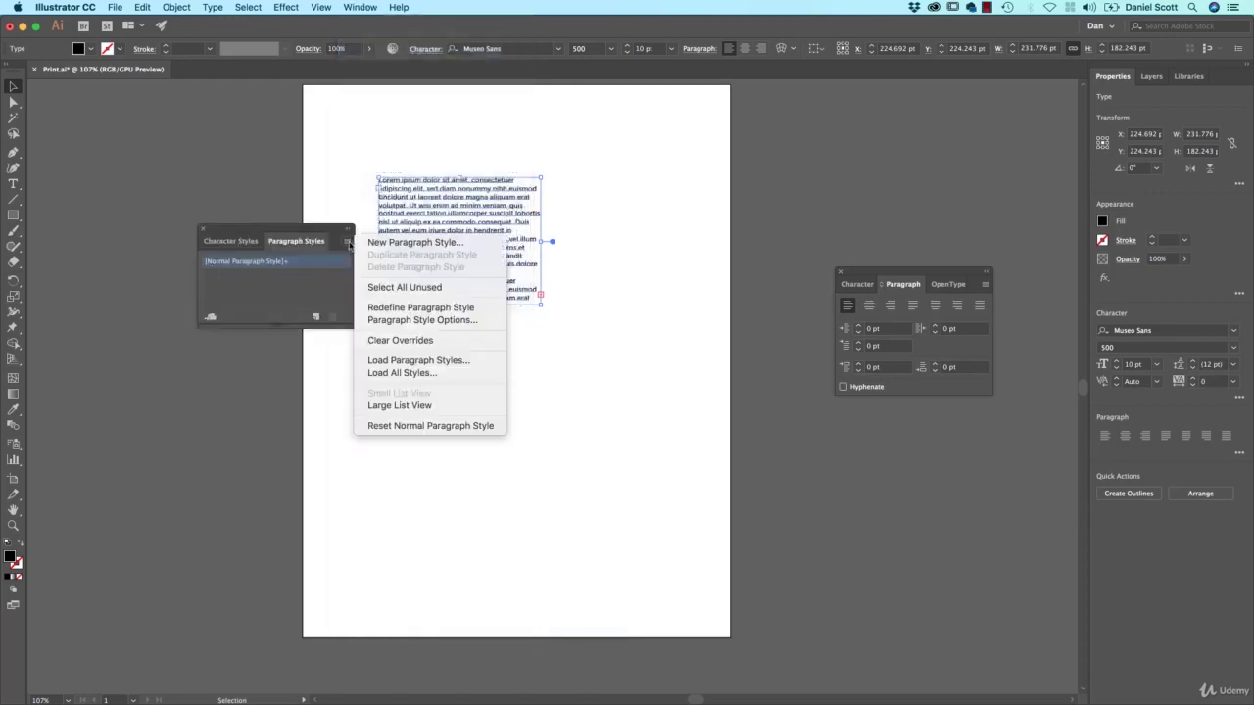
pyautogui.click(202, 232)
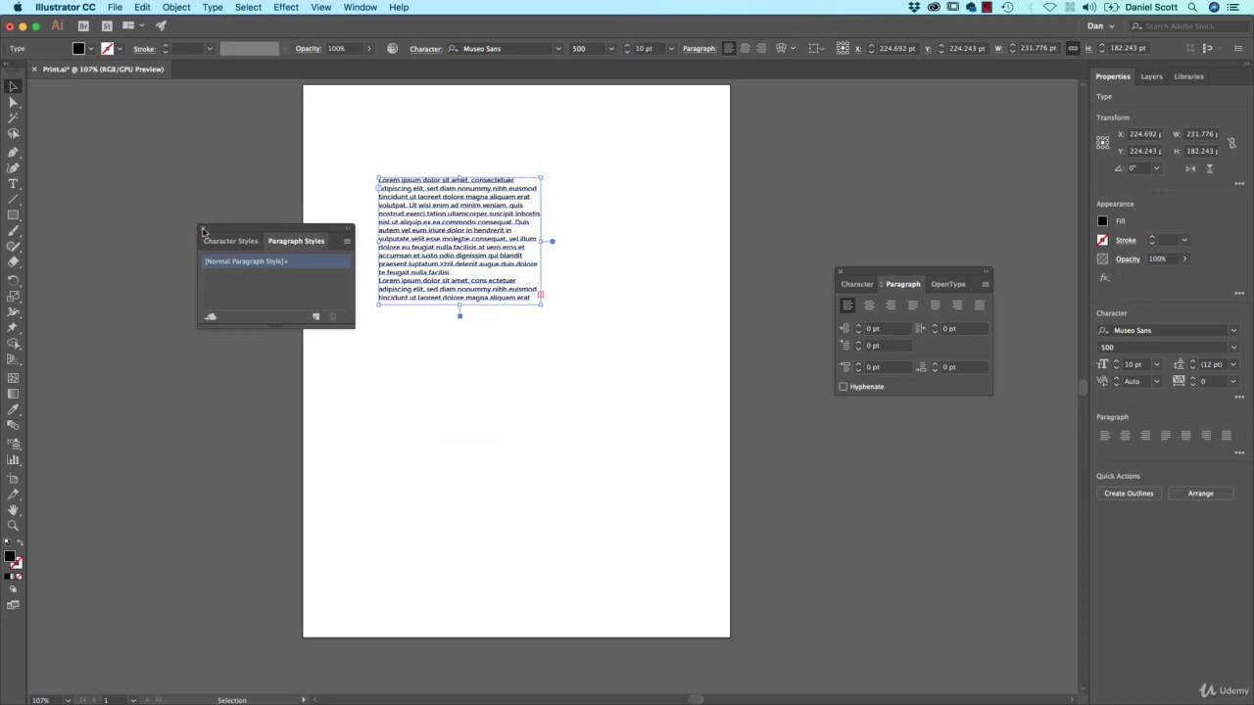
pyautogui.click(203, 231)
# Select the Lorem ipsum placeholder text frame so it can be removed from the artboard.
pyautogui.click(282, 256)
pyautogui.click(460, 270)
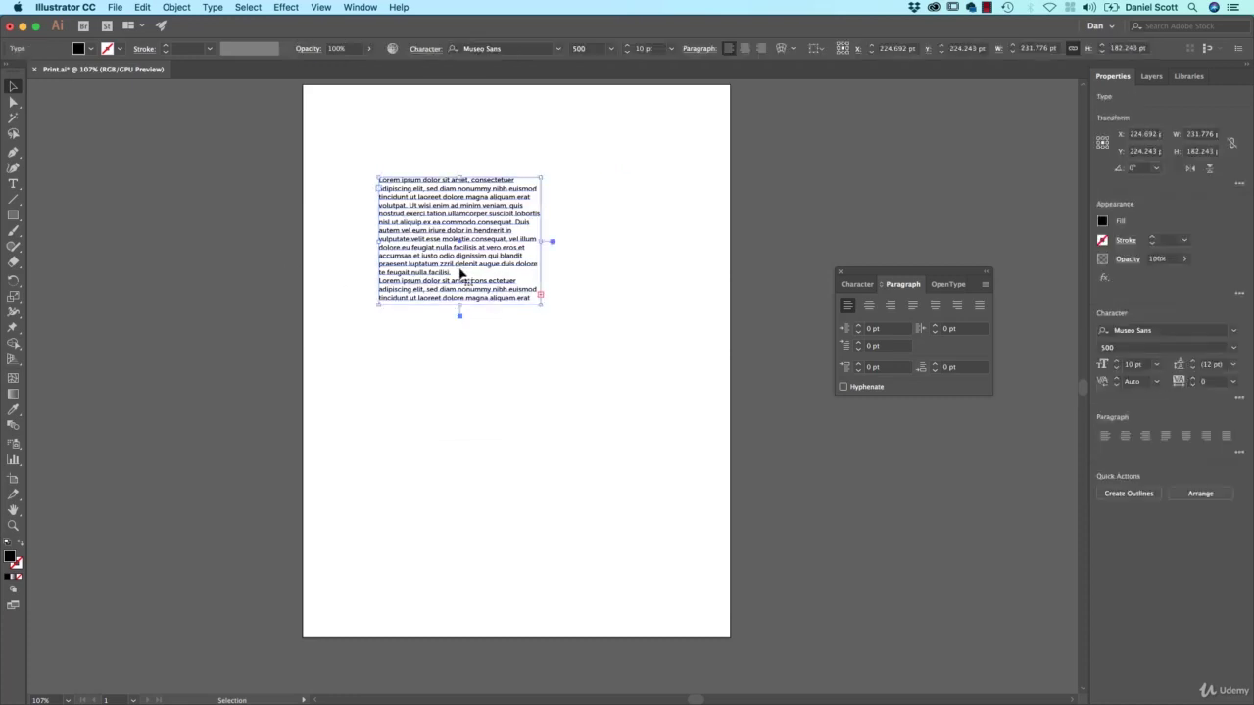
pyautogui.click(590, 256)
pyautogui.click(496, 223)
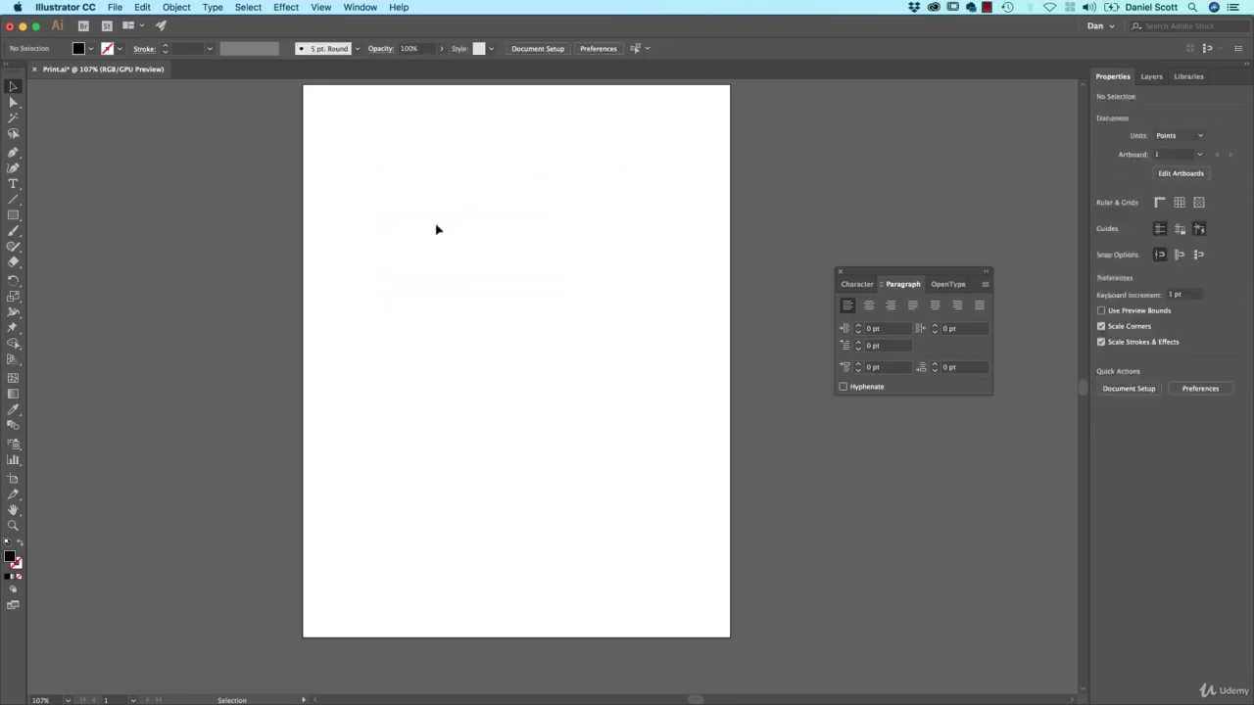
# With nothing selected, turn Hyphenate on as the default and show the Swatches panel.
pyautogui.click(843, 388)
pyautogui.click(371, 7)
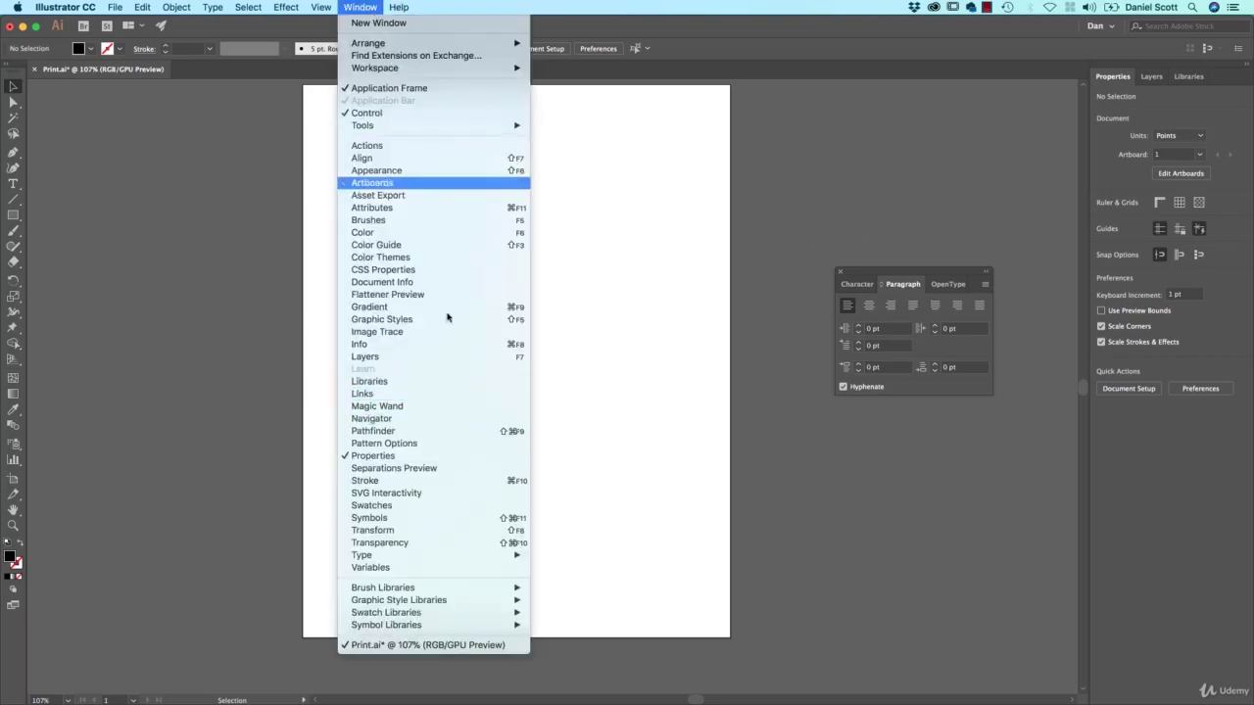
pyautogui.click(436, 505)
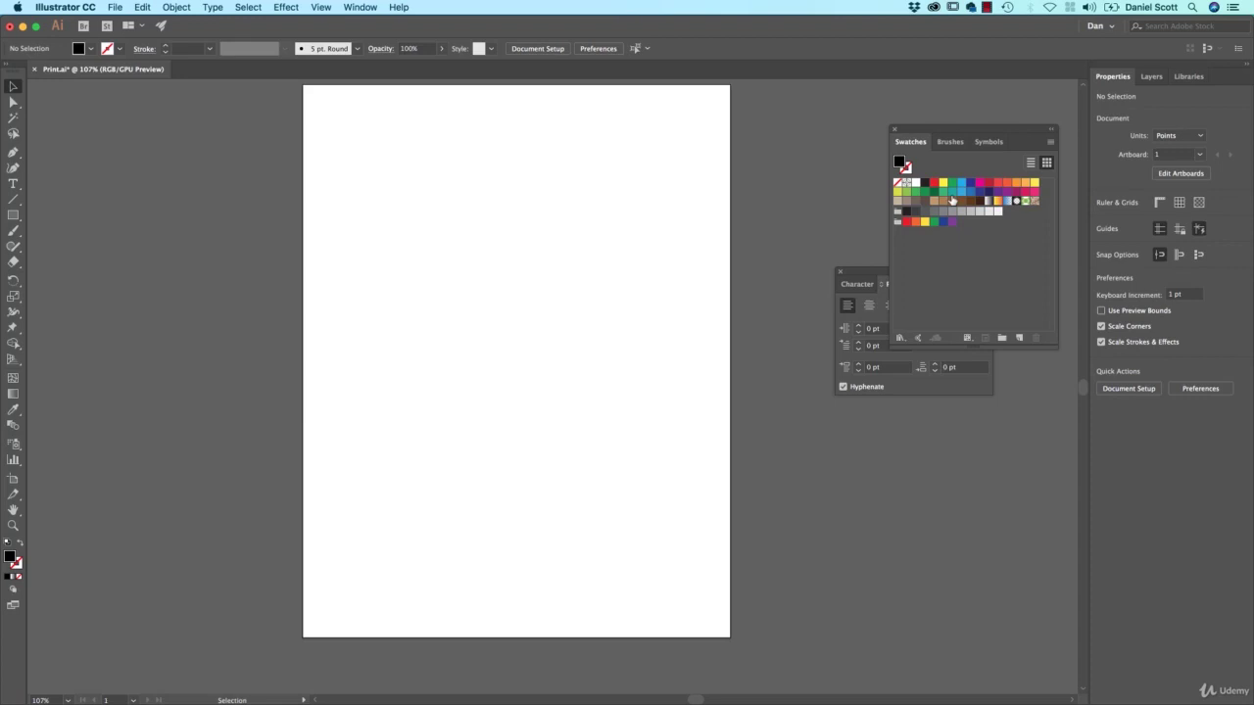
# Test the brown swirl pattern swatch as a rectangle's fill, then delete the rectangle.
pyautogui.click(1028, 204)
pyautogui.press('m')
pyautogui.moveTo(460, 215); pyautogui.dragTo(797, 487)
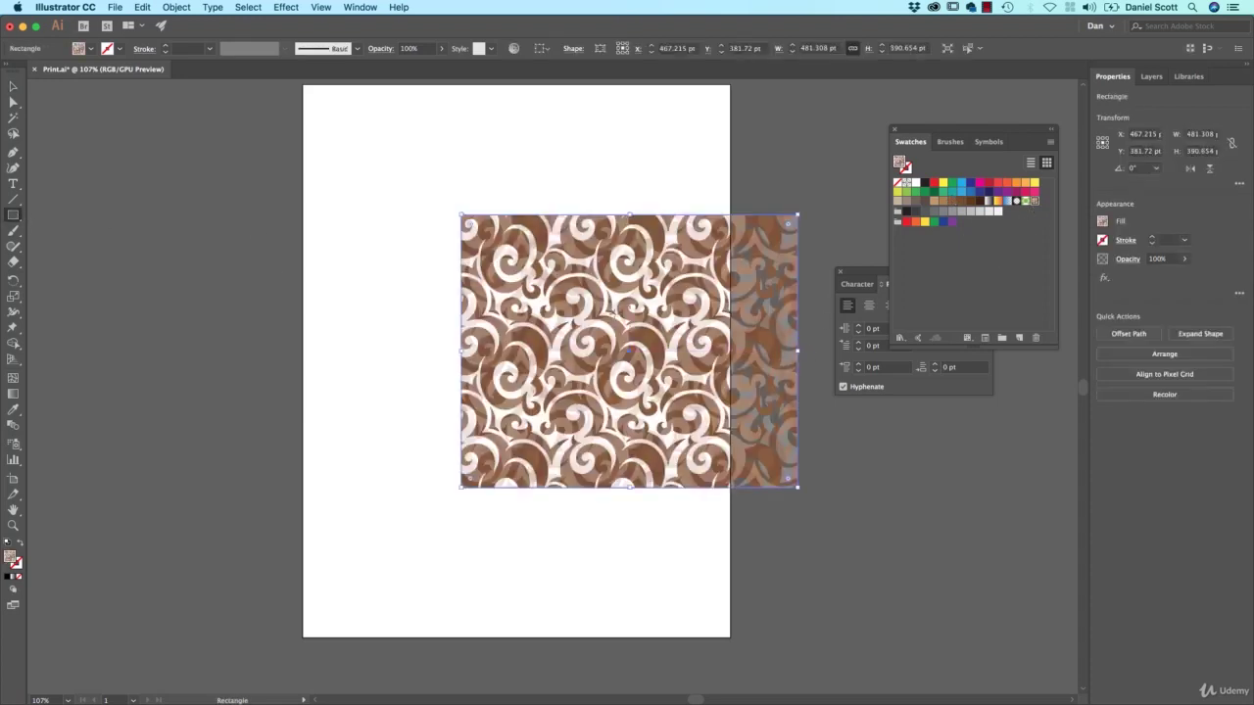
pyautogui.press('v')
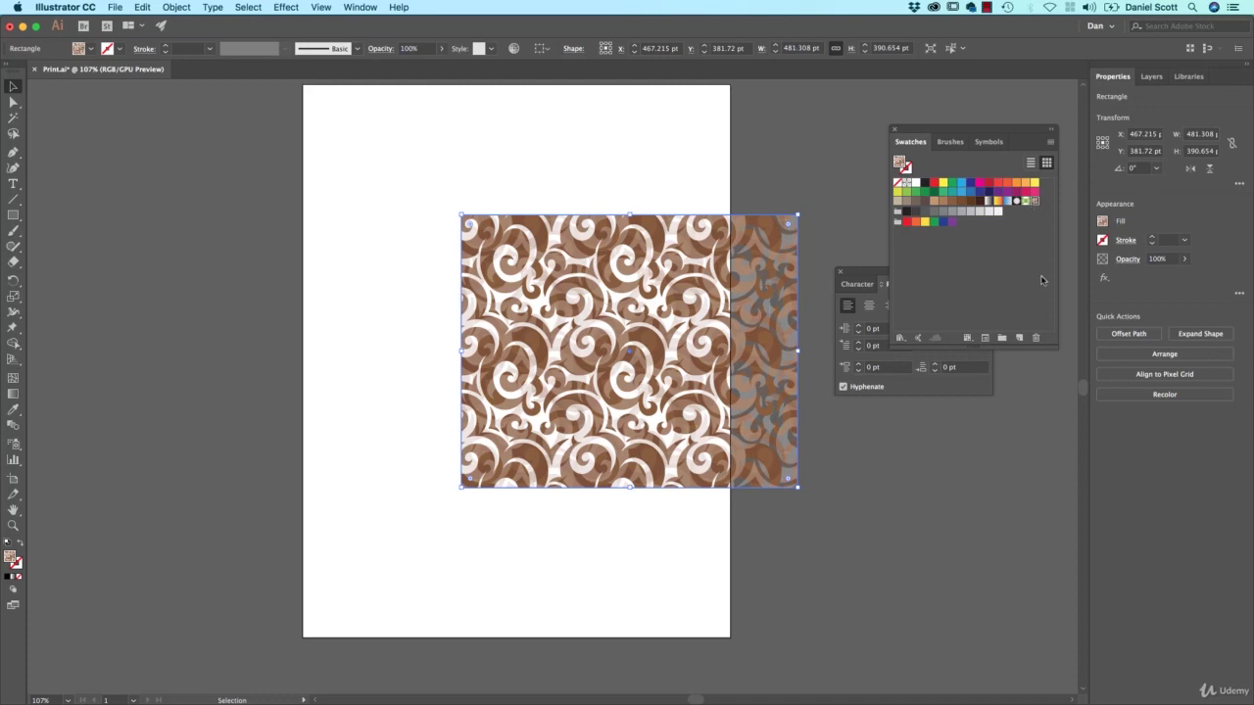
pyautogui.press('Delete')
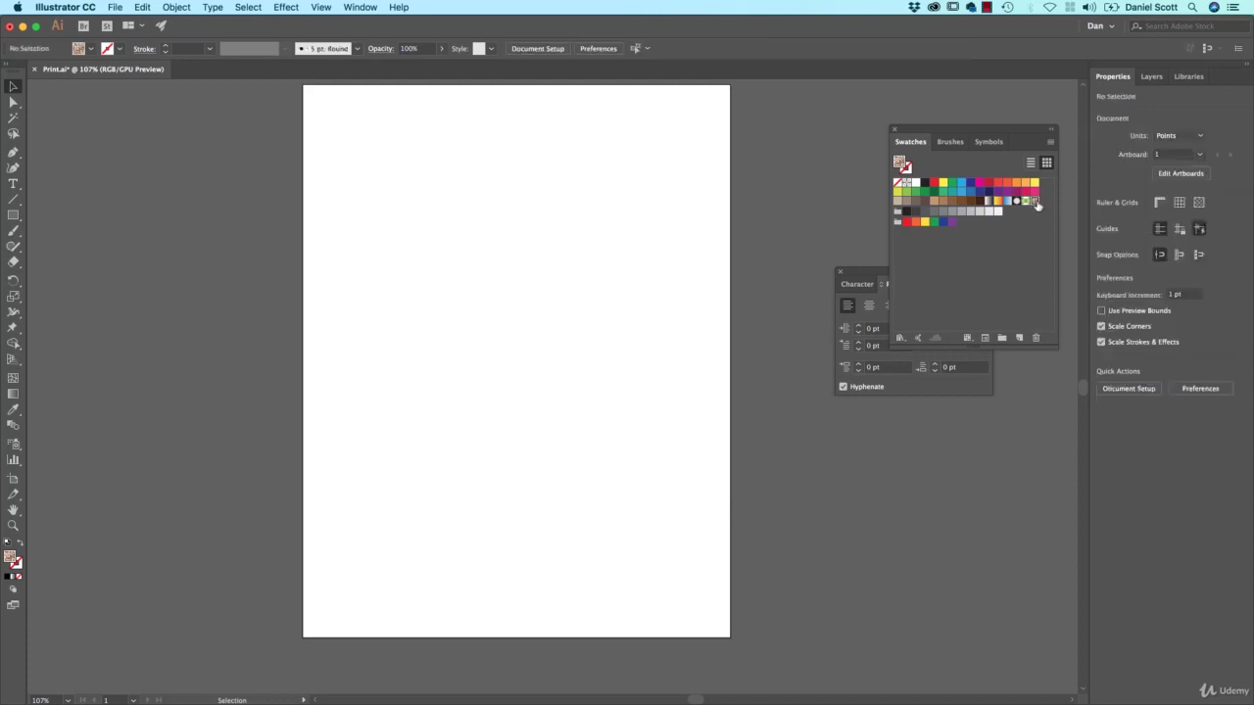
# Delete the brown swirl pattern swatch from the swatch set.
pyautogui.click(1035, 338)
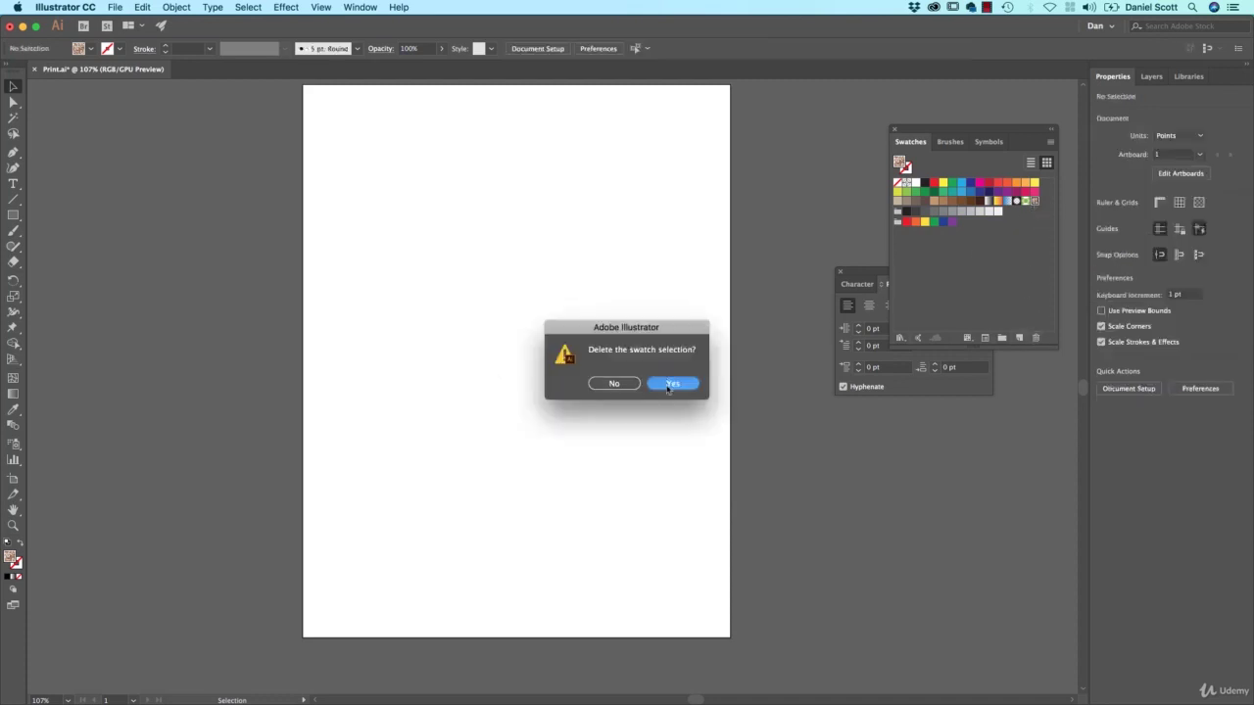
pyautogui.click(669, 385)
pyautogui.click(1021, 338)
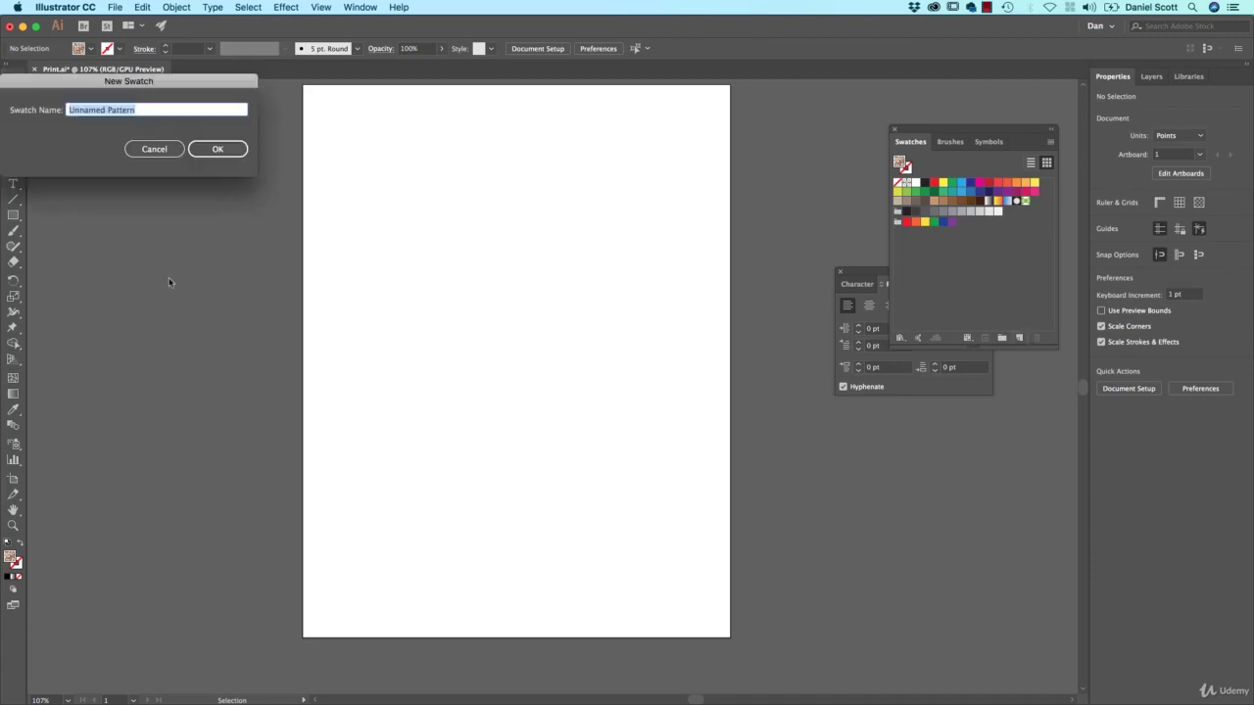
pyautogui.click(152, 149)
# Set the fill to teal R=0 G=255 B=206 (00ffce) and add it as a new swatch.
pyautogui.doubleClick(10, 557)
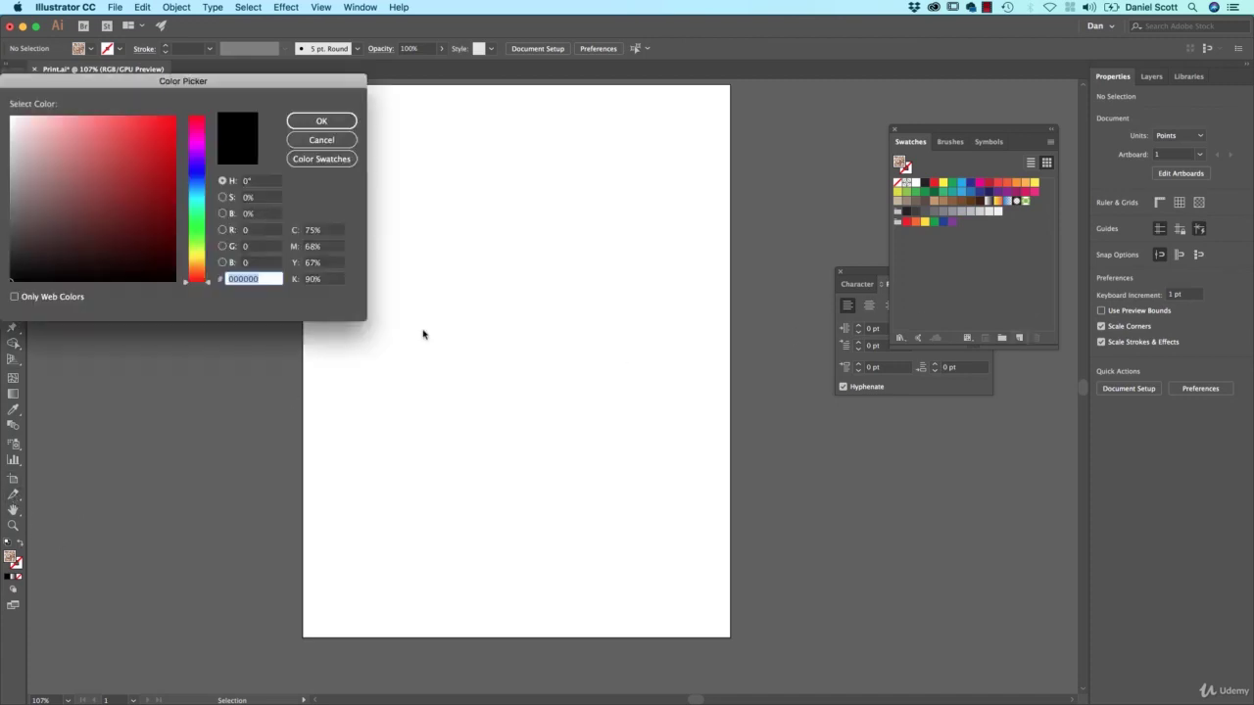
pyautogui.click(196, 170)
pyautogui.click(196, 205)
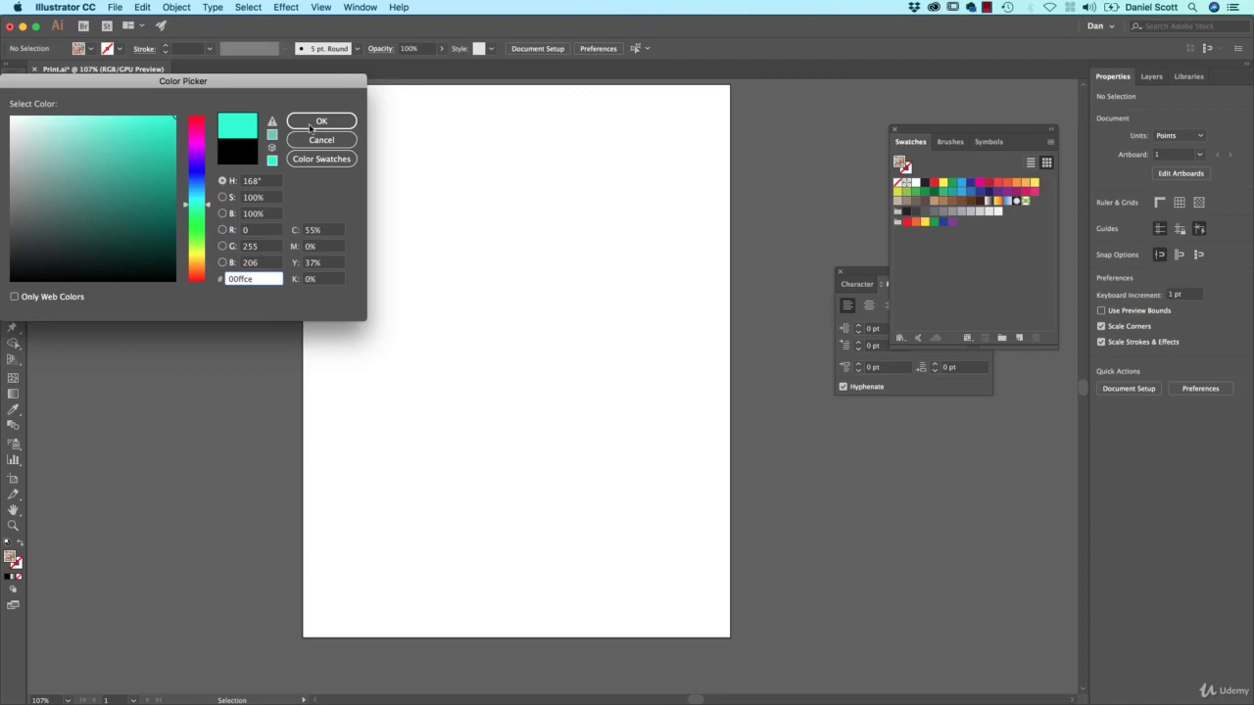
pyautogui.click(311, 127)
pyautogui.click(1019, 338)
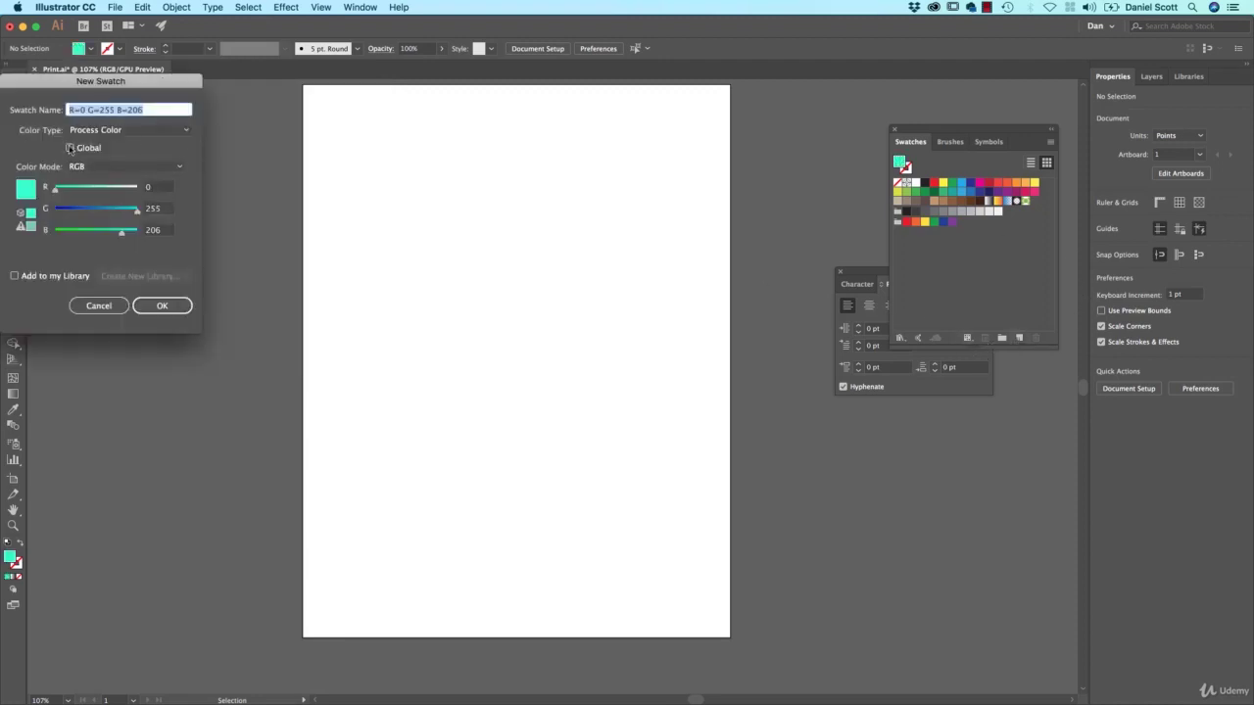
pyautogui.click(163, 306)
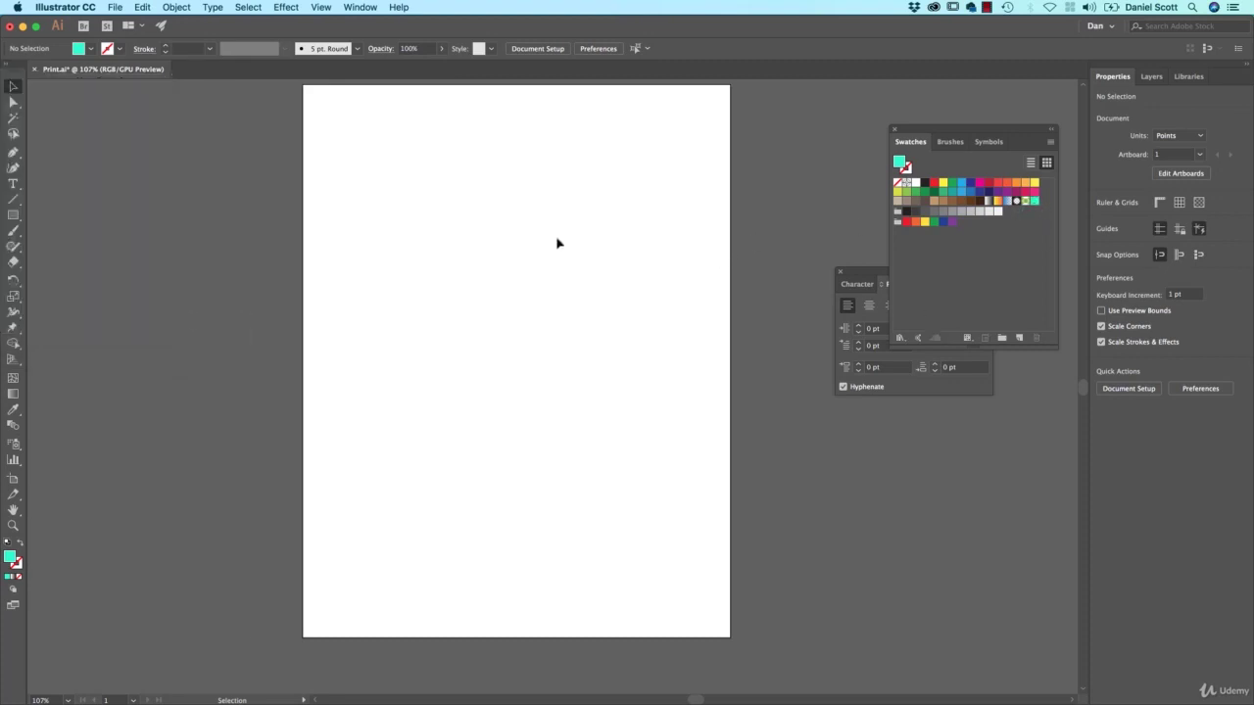
# Close Print.ai and create a new blank document from the A4 print preset.
pyautogui.press('super+w')
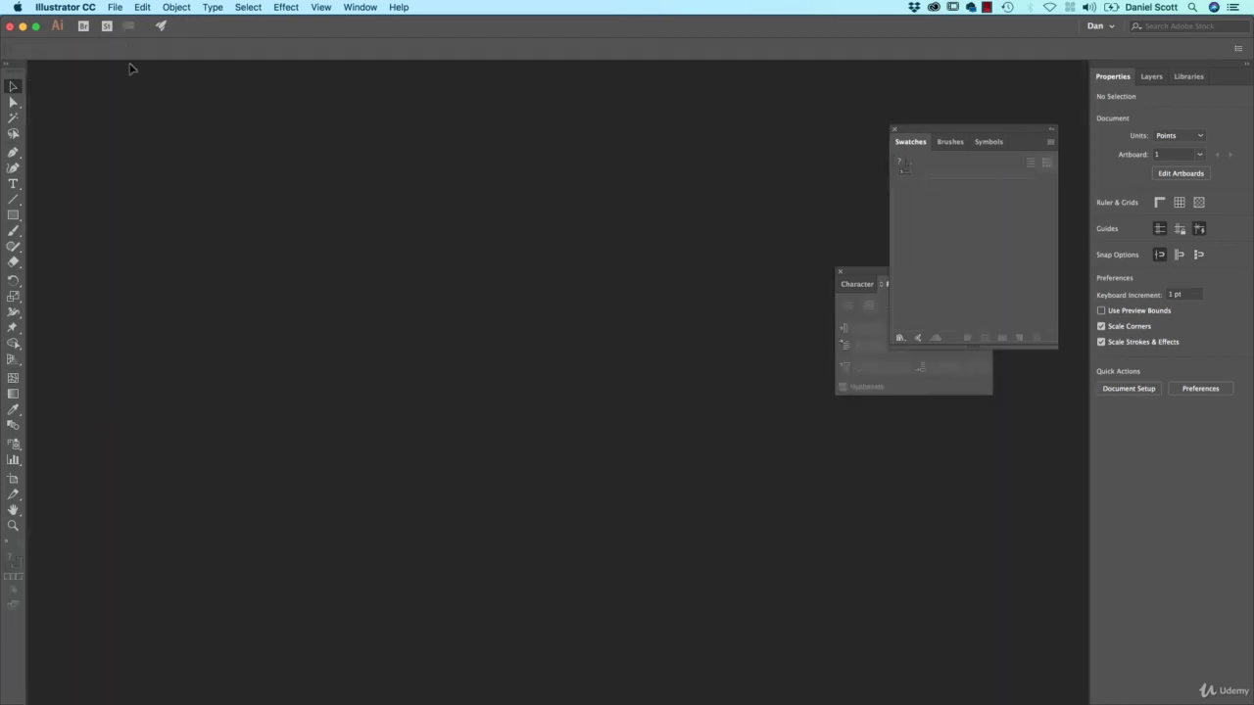
pyautogui.press('super+n')
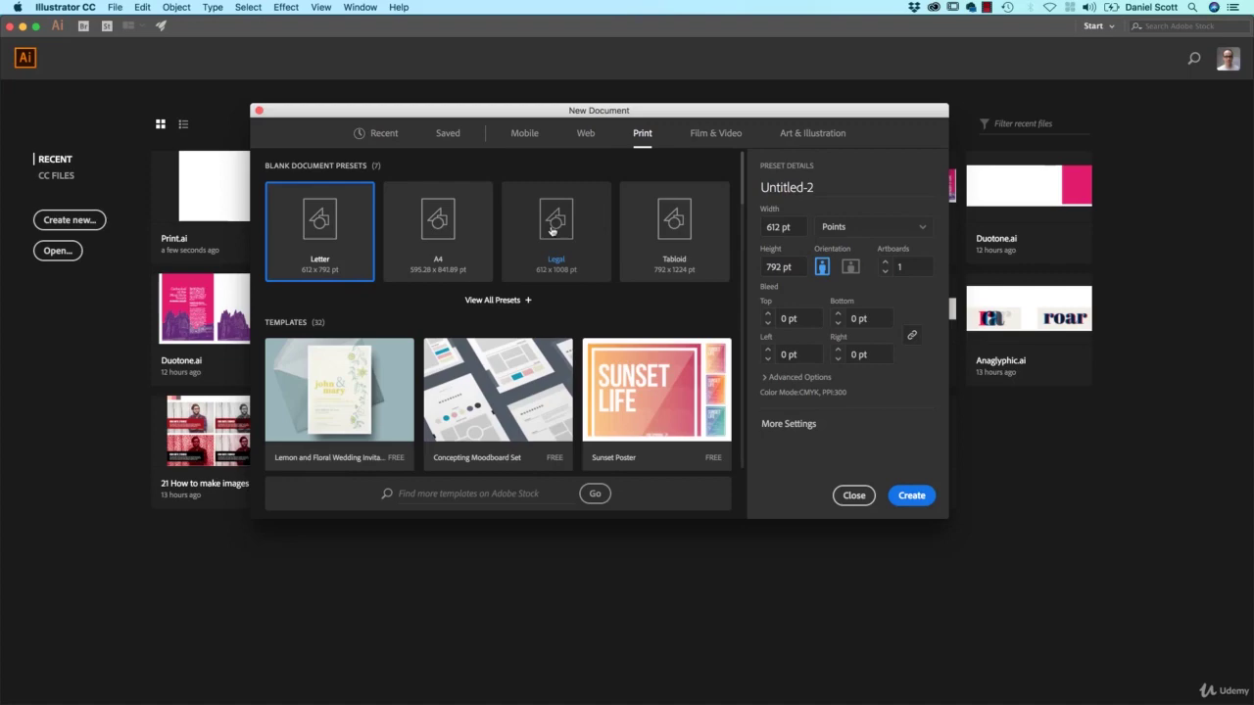
pyautogui.click(429, 225)
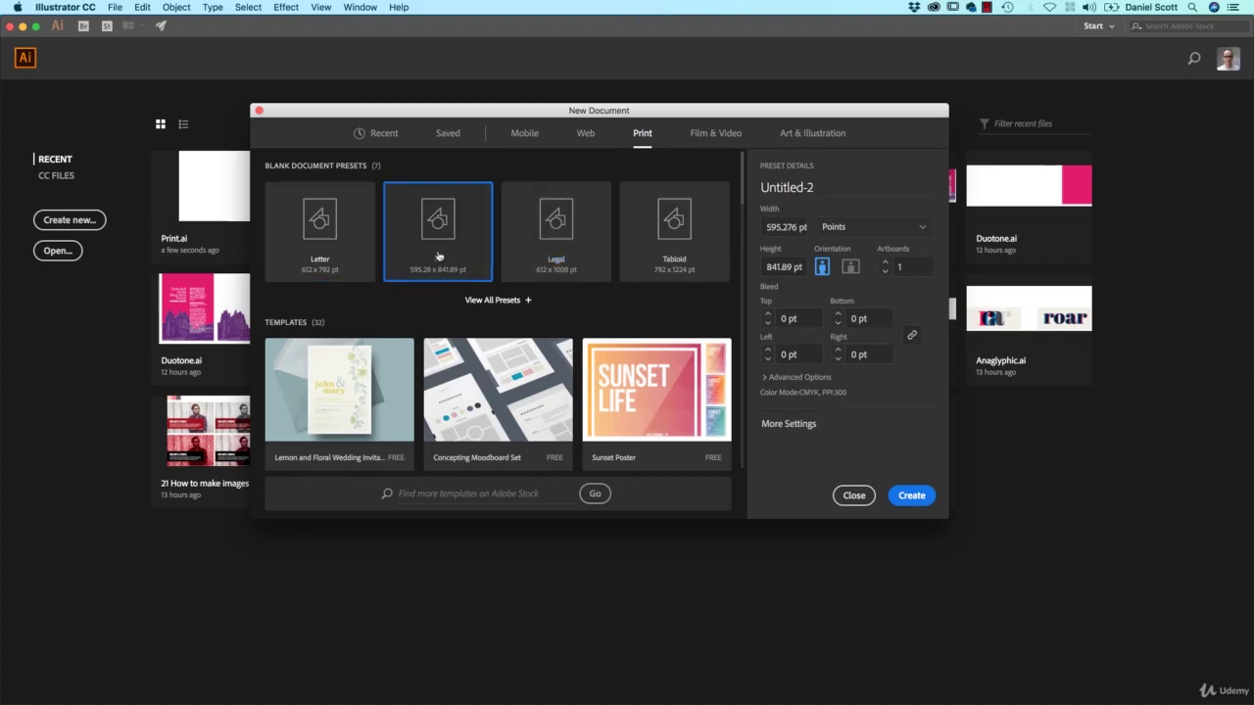
pyautogui.click(925, 495)
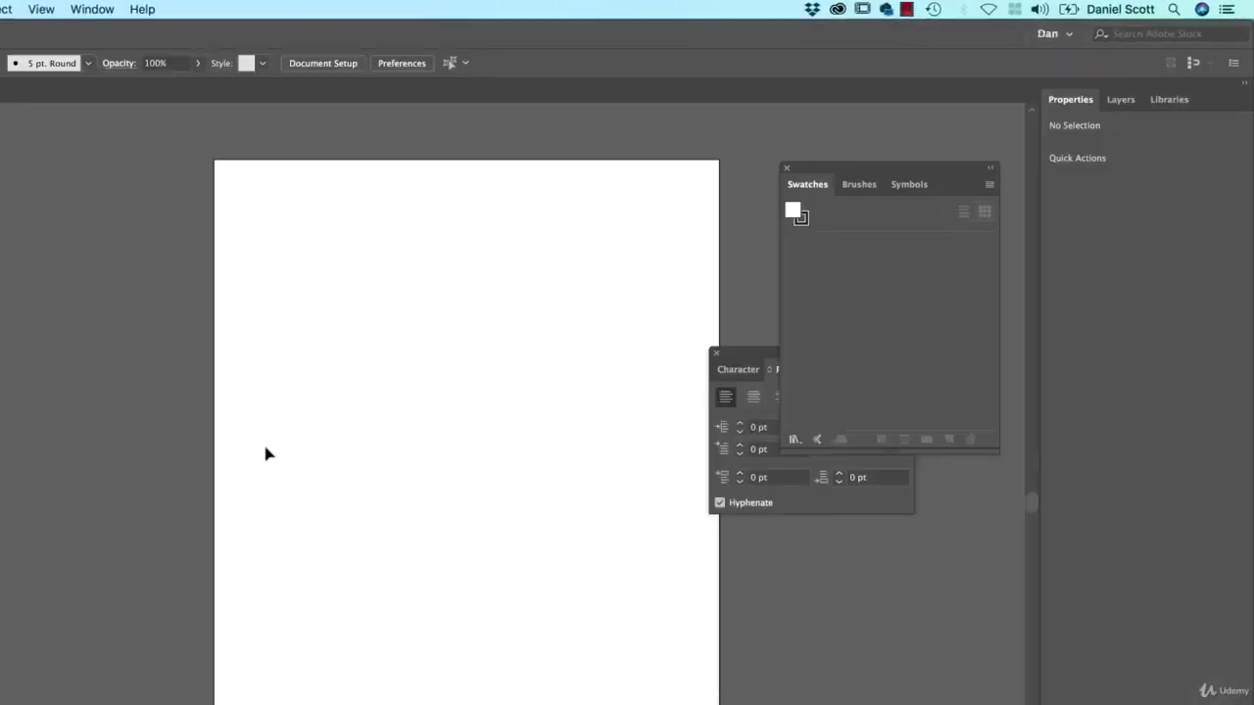